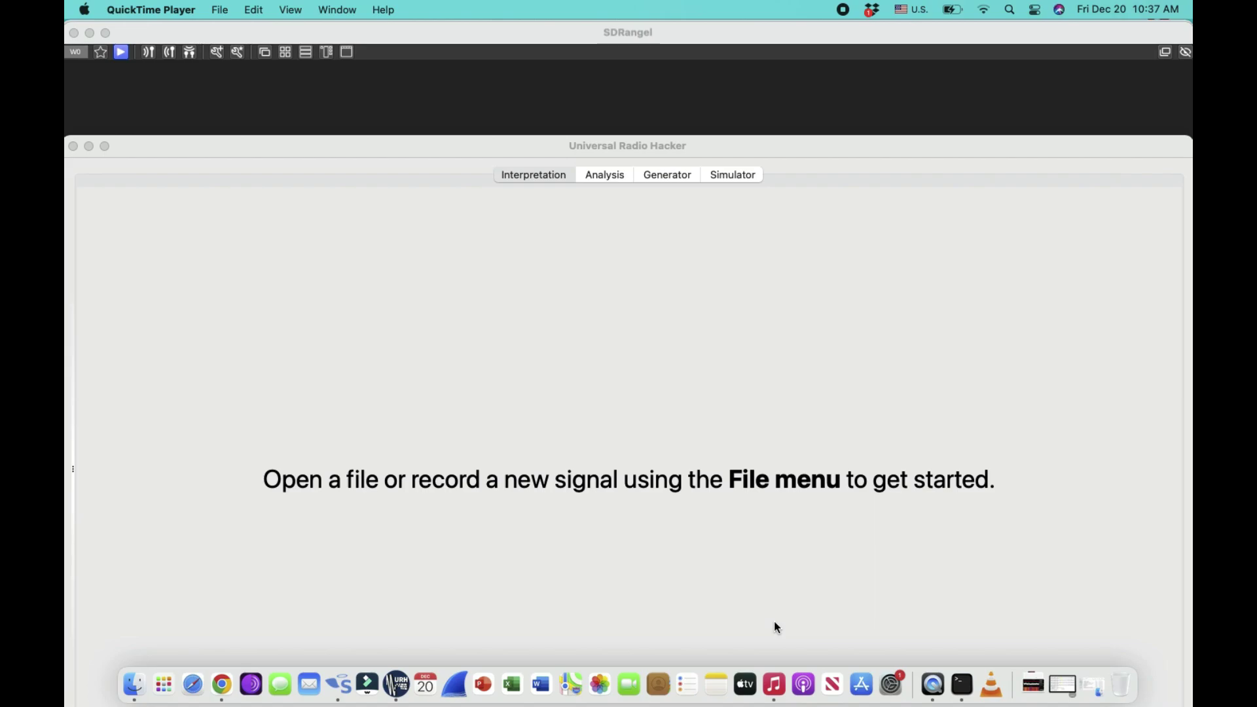
Step: Switch between SDRangel and Universal Radio Hacker, ending with SDRangel's empty workspace in front
click(682, 67)
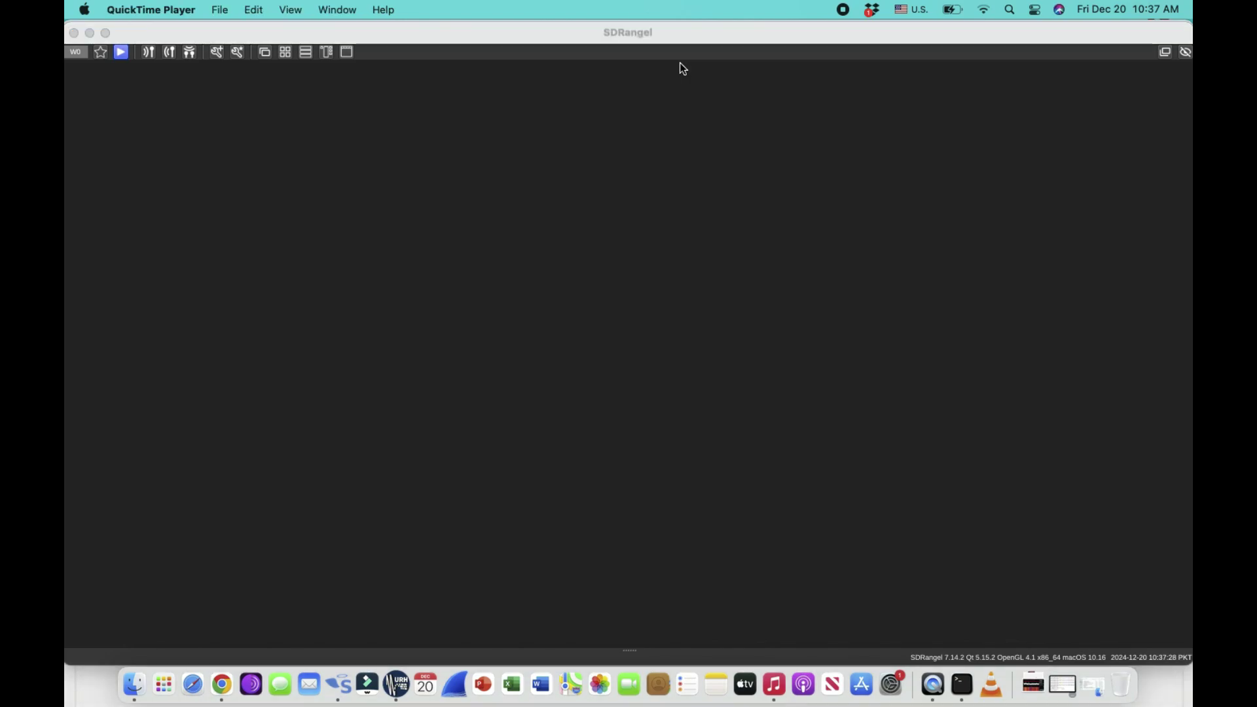
key(super+Tab)
key(super+Tab)
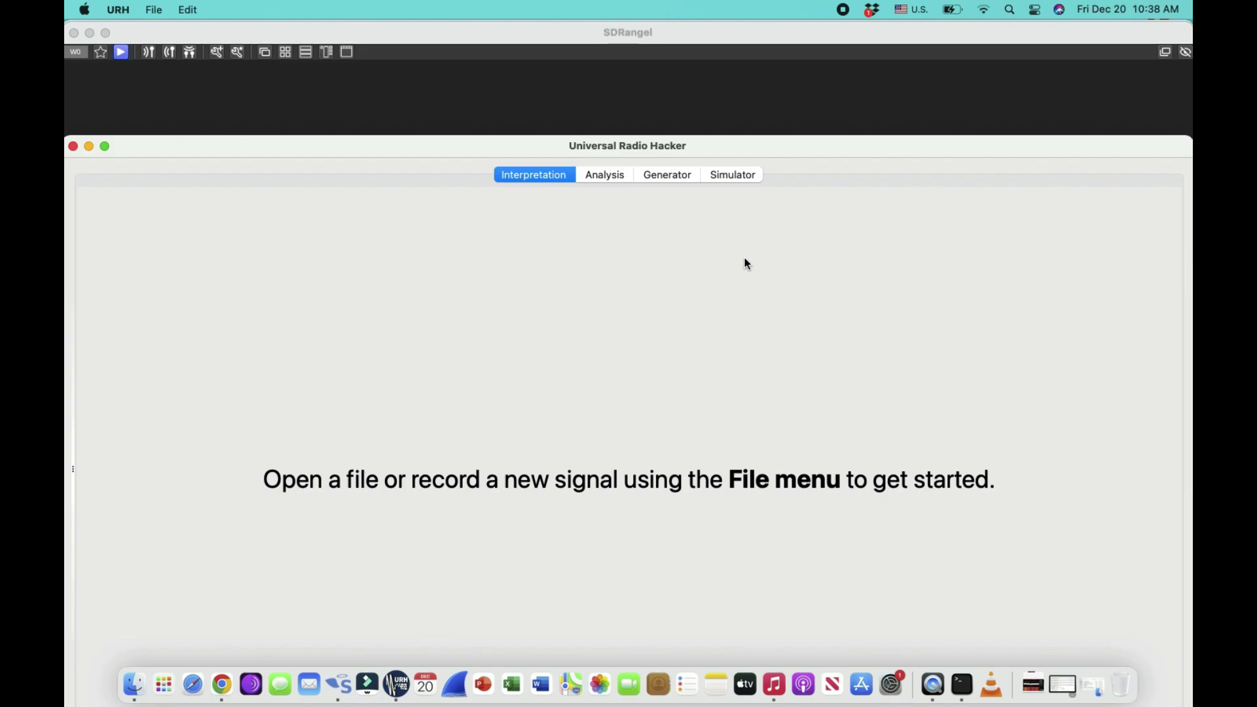
click(672, 90)
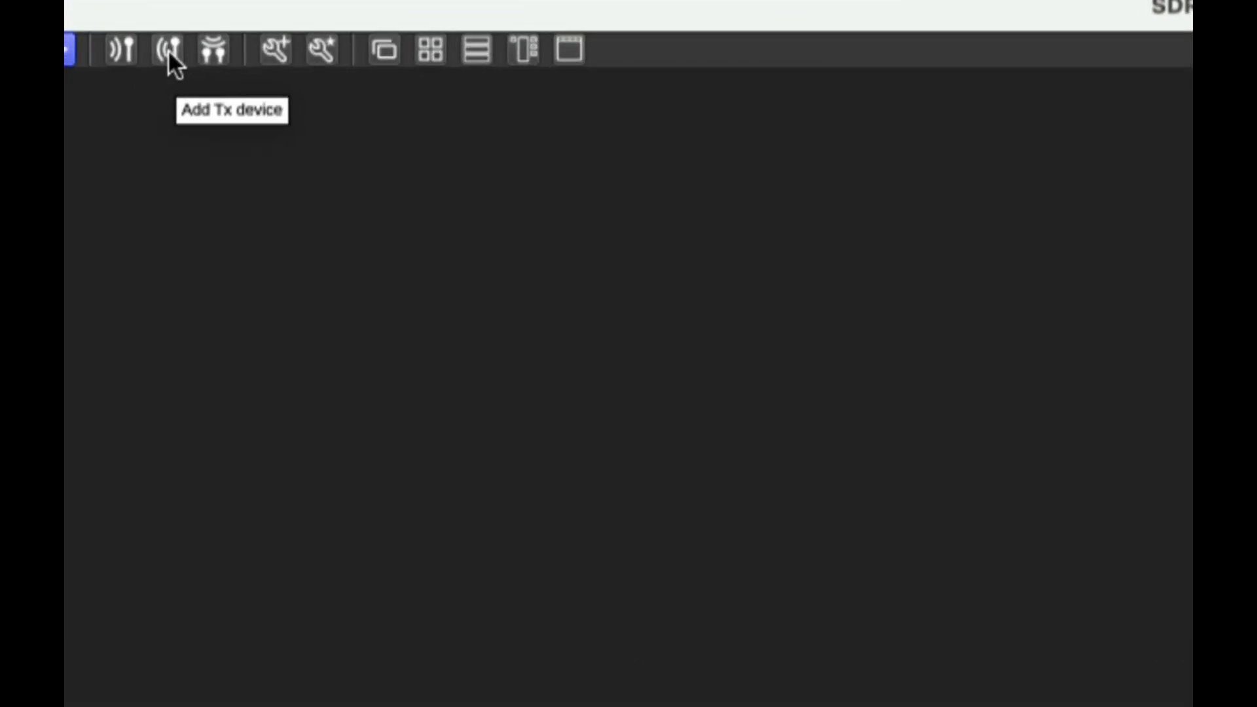
Step: Add HackRF[0] as a transmit device after refreshing the output device list
click(169, 54)
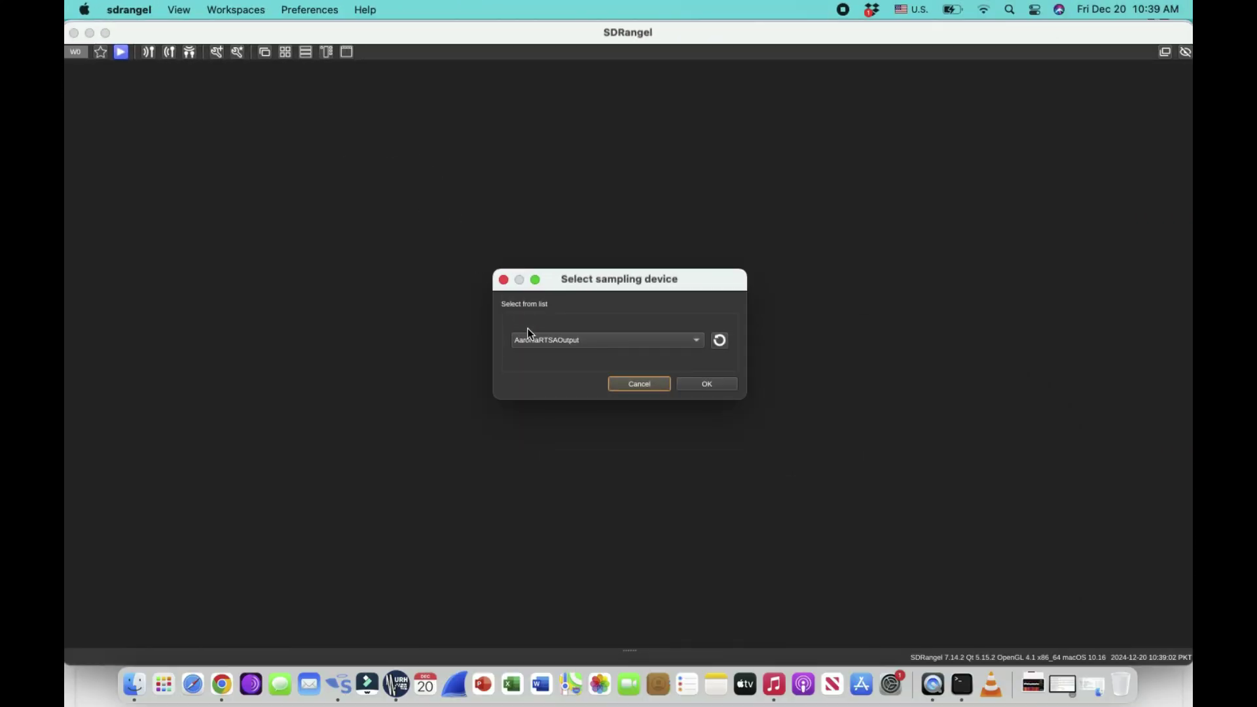
click(807, 330)
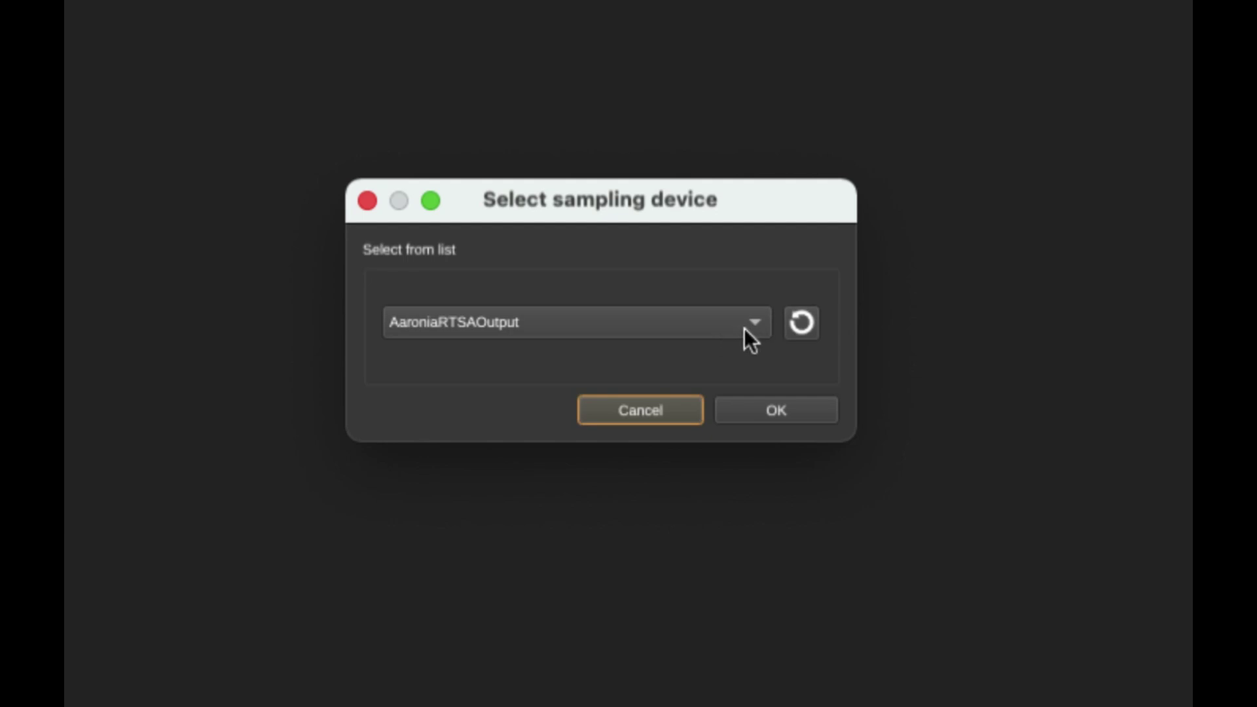
click(744, 328)
click(531, 406)
click(811, 418)
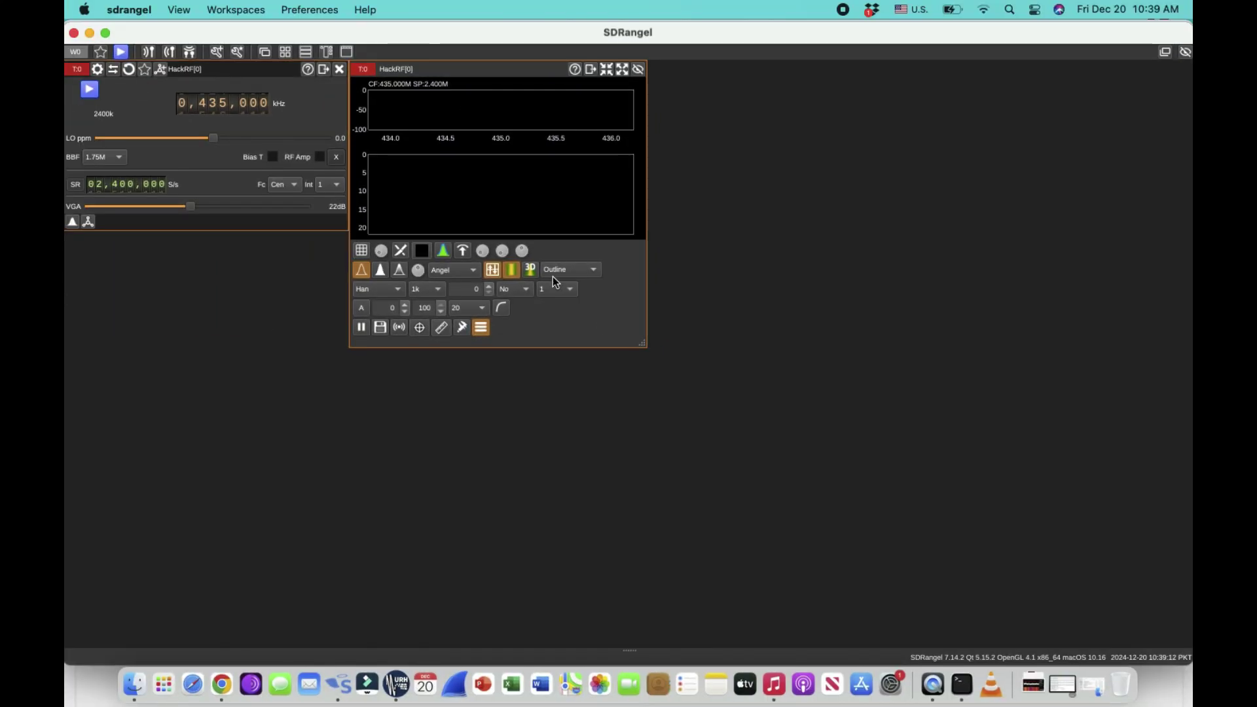
Step: Move the HackRF[0] spectrum window below the controls, enlarge it, and raise the VGA gain
drag(465, 70, 172, 256)
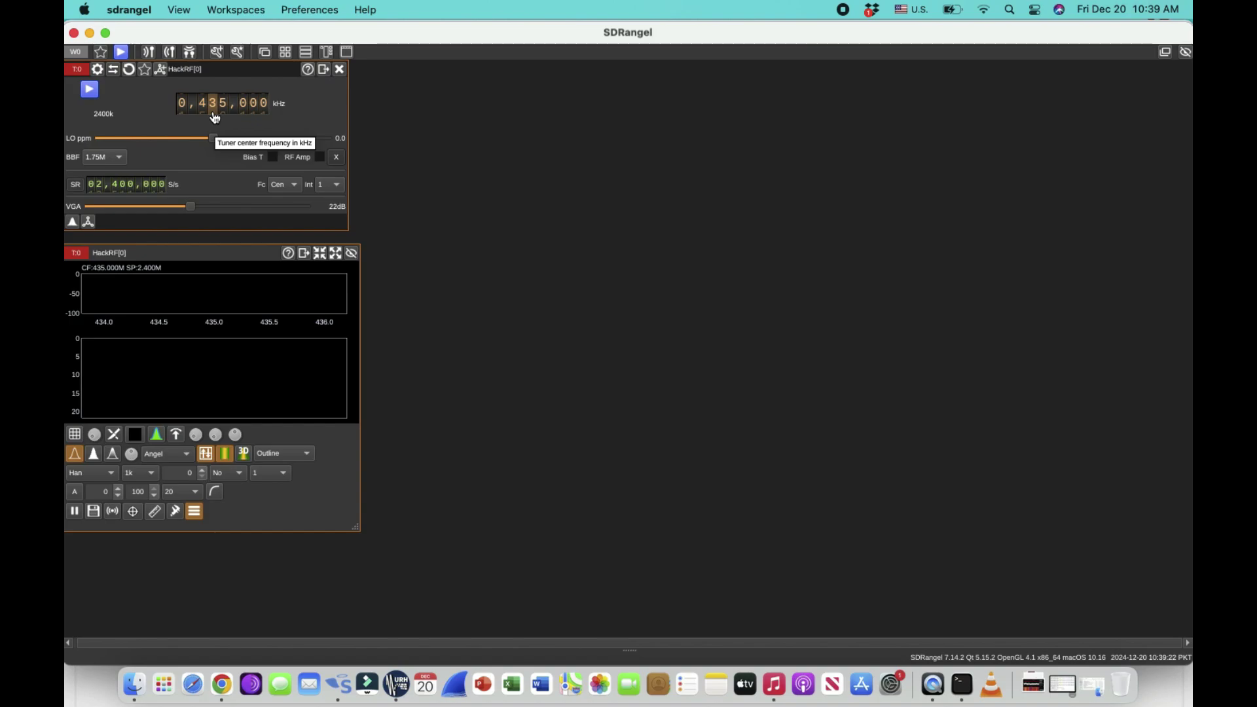
drag(356, 526, 370, 630)
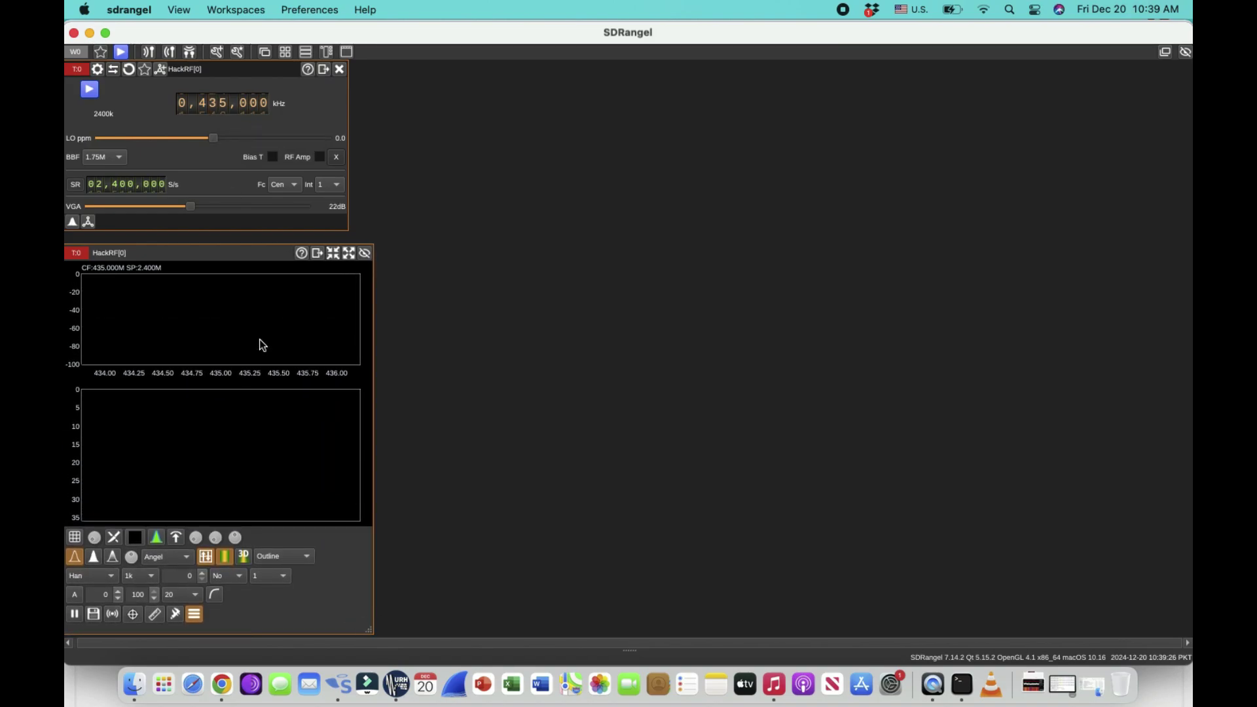
drag(190, 206, 226, 211)
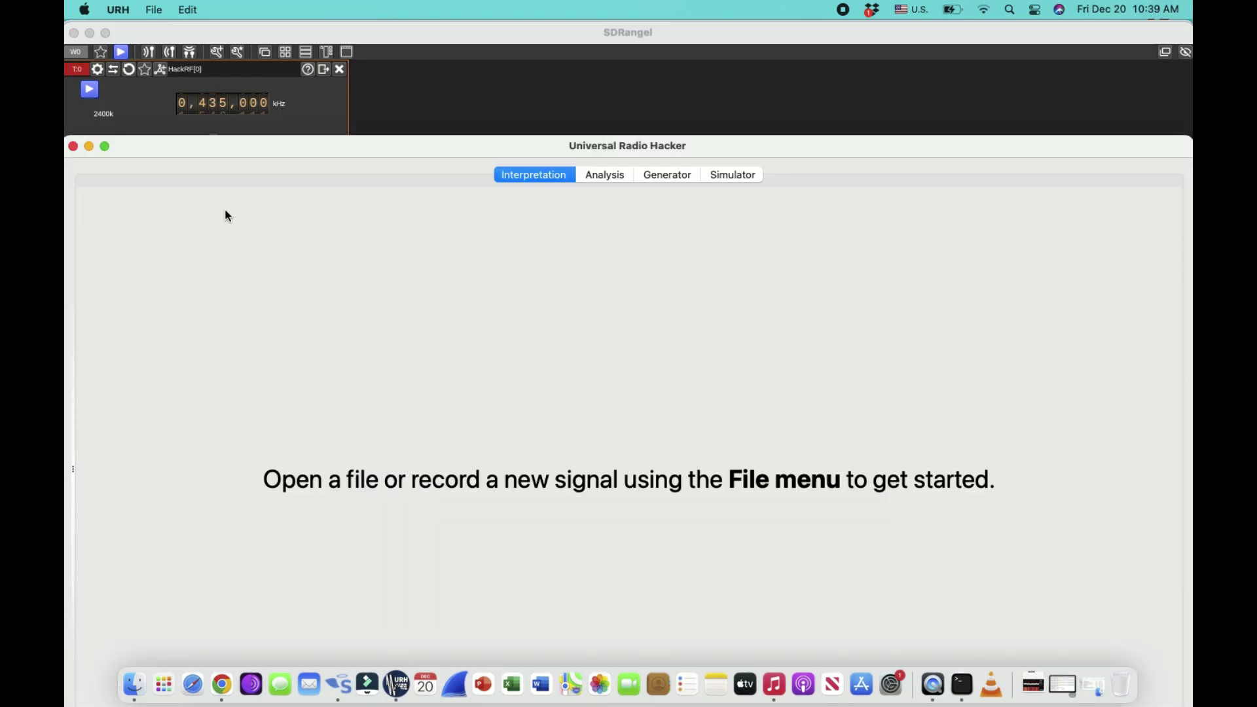
Step: Reposition Universal Radio Hacker and open File > Sniff protocol, briefly switching to SDRangel and back
drag(531, 147, 542, 122)
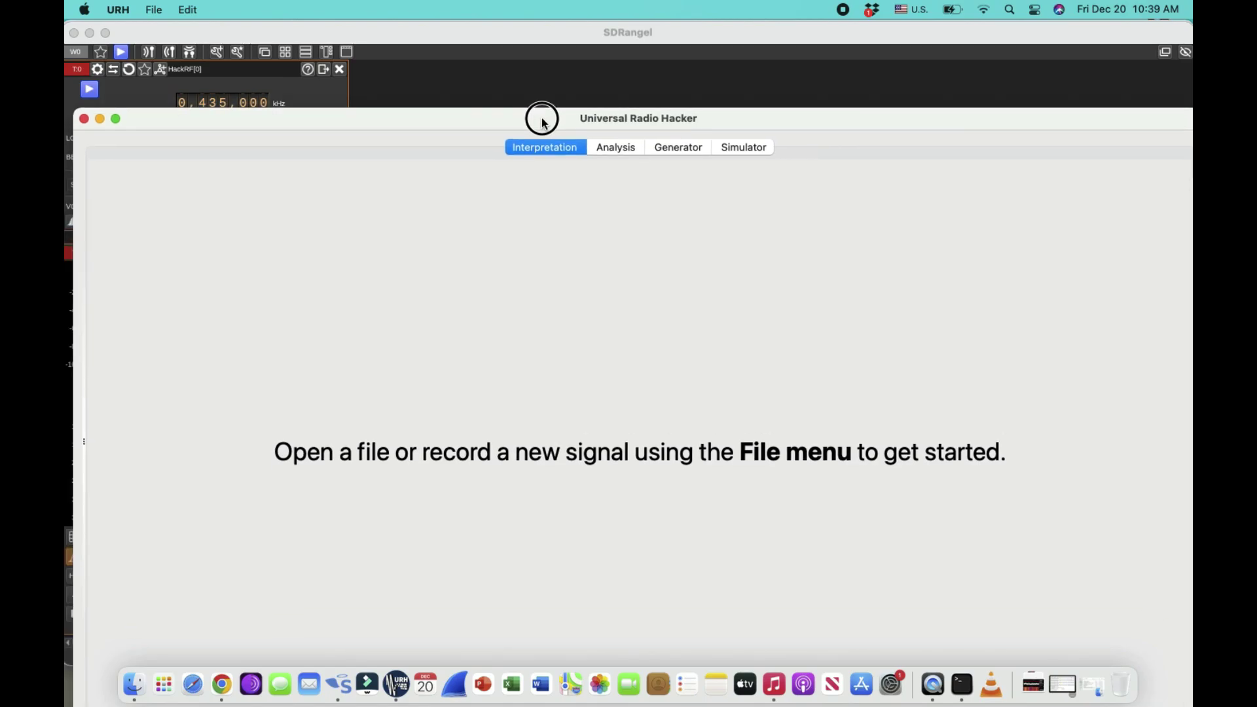
click(154, 9)
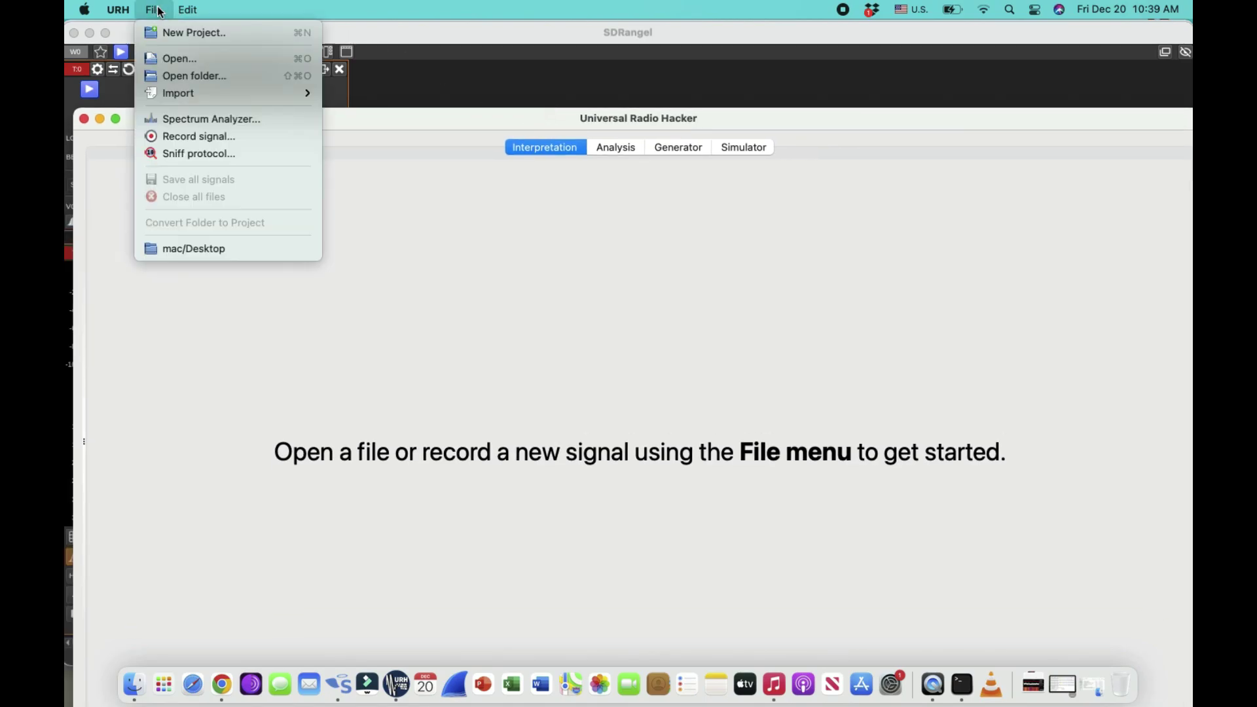
click(207, 154)
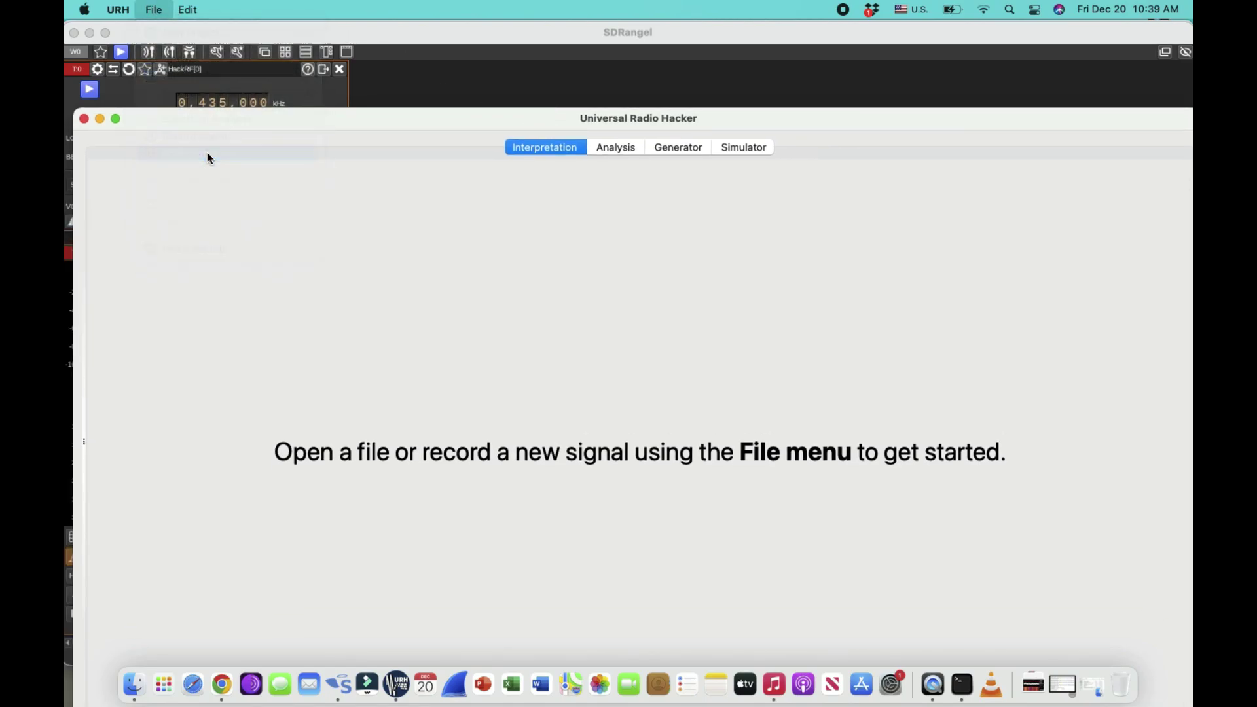
click(84, 119)
key(super+Tab)
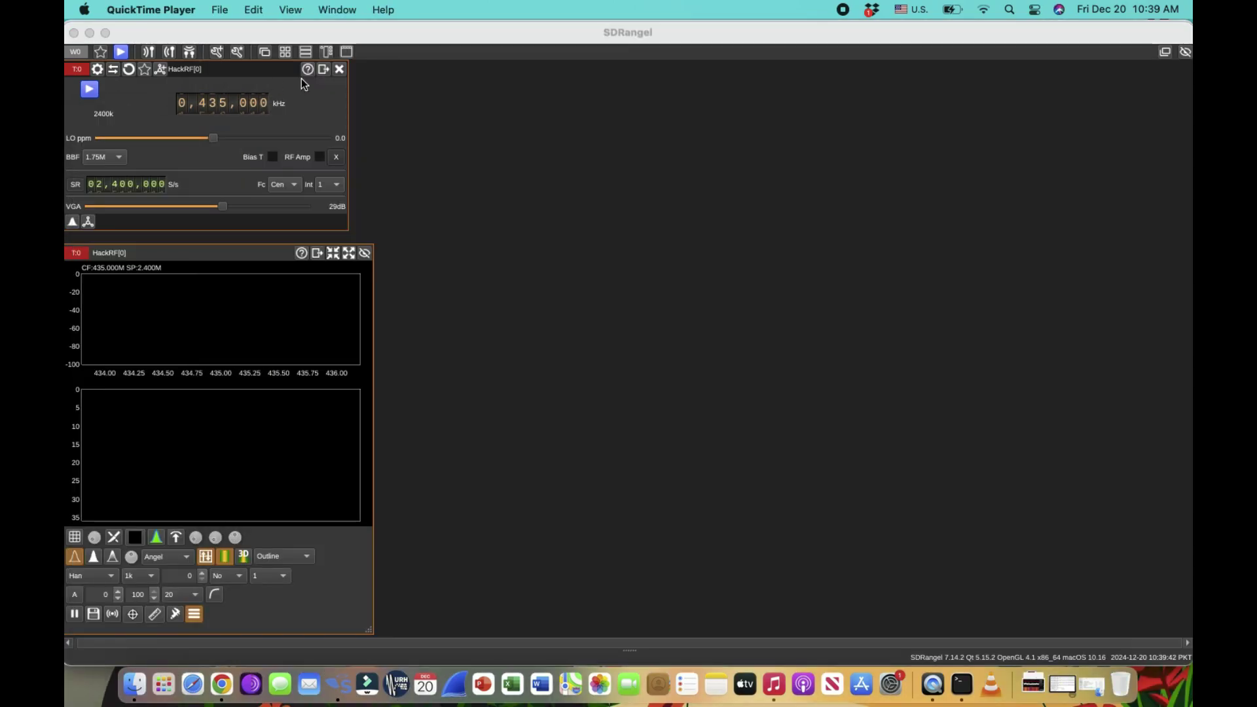
key(super+Tab)
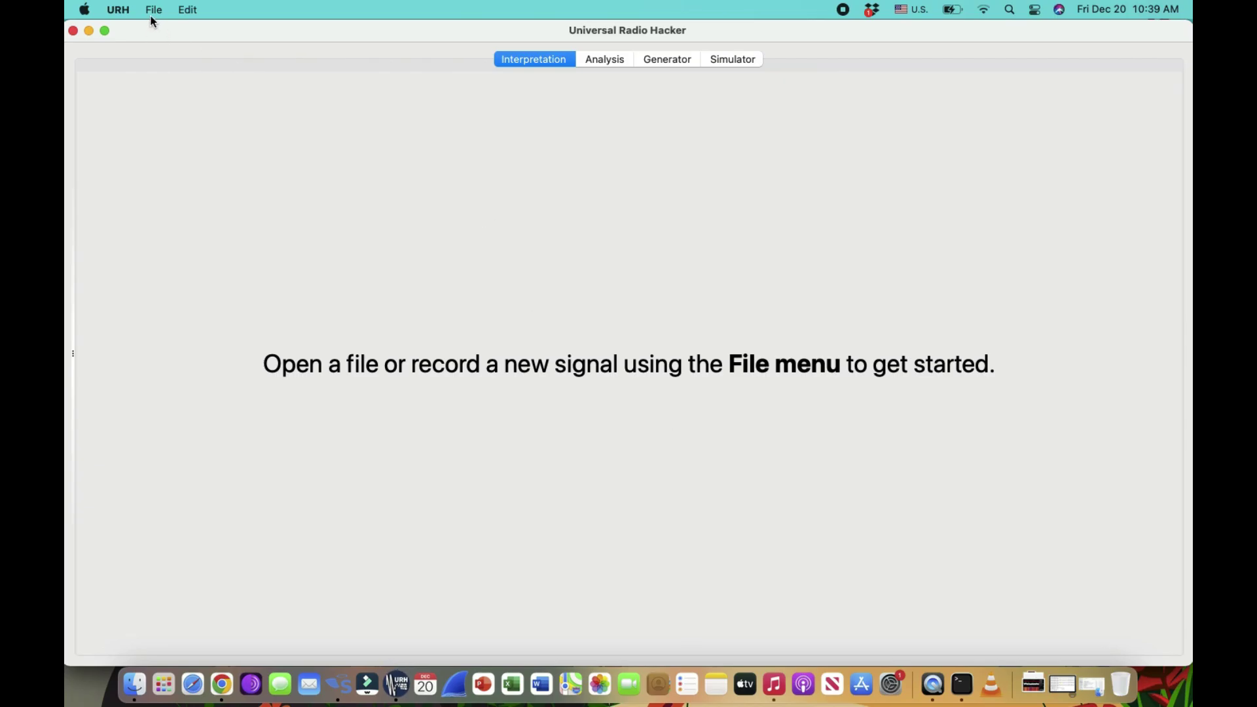
Step: Reopen Sniff protocol, dismiss the duplicate window, and minimize the main URH window
click(152, 10)
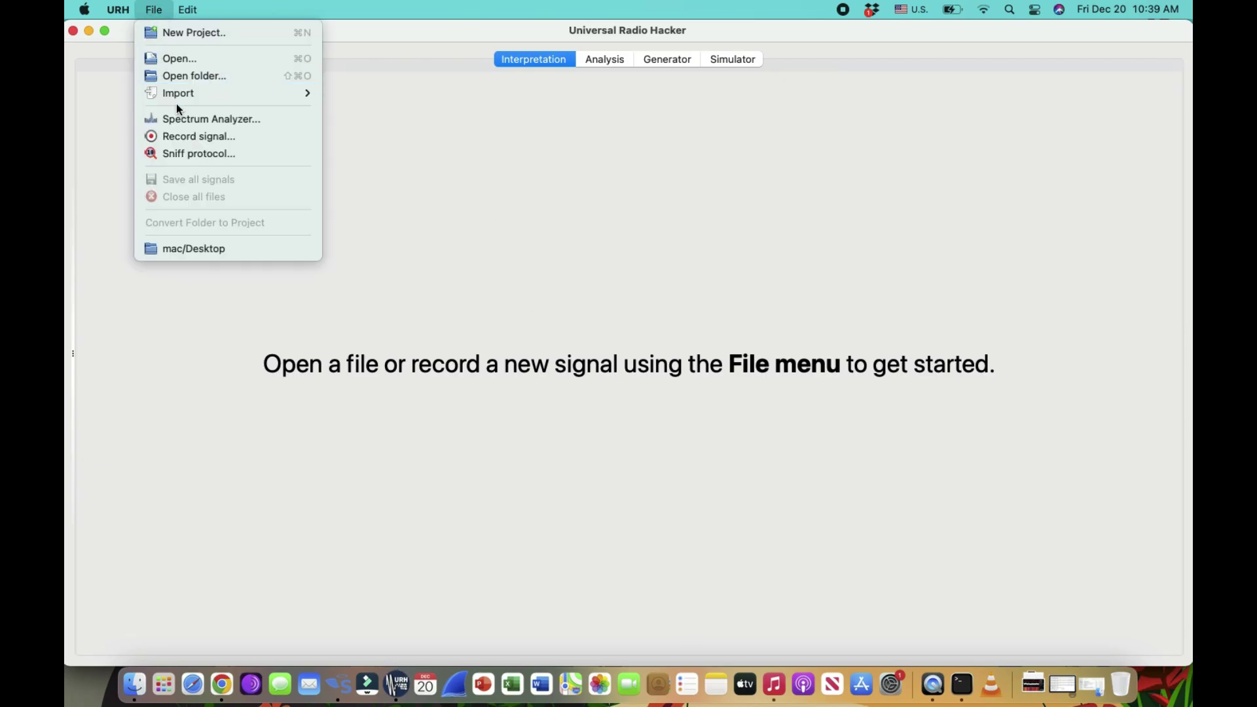
click(186, 153)
key(Escape)
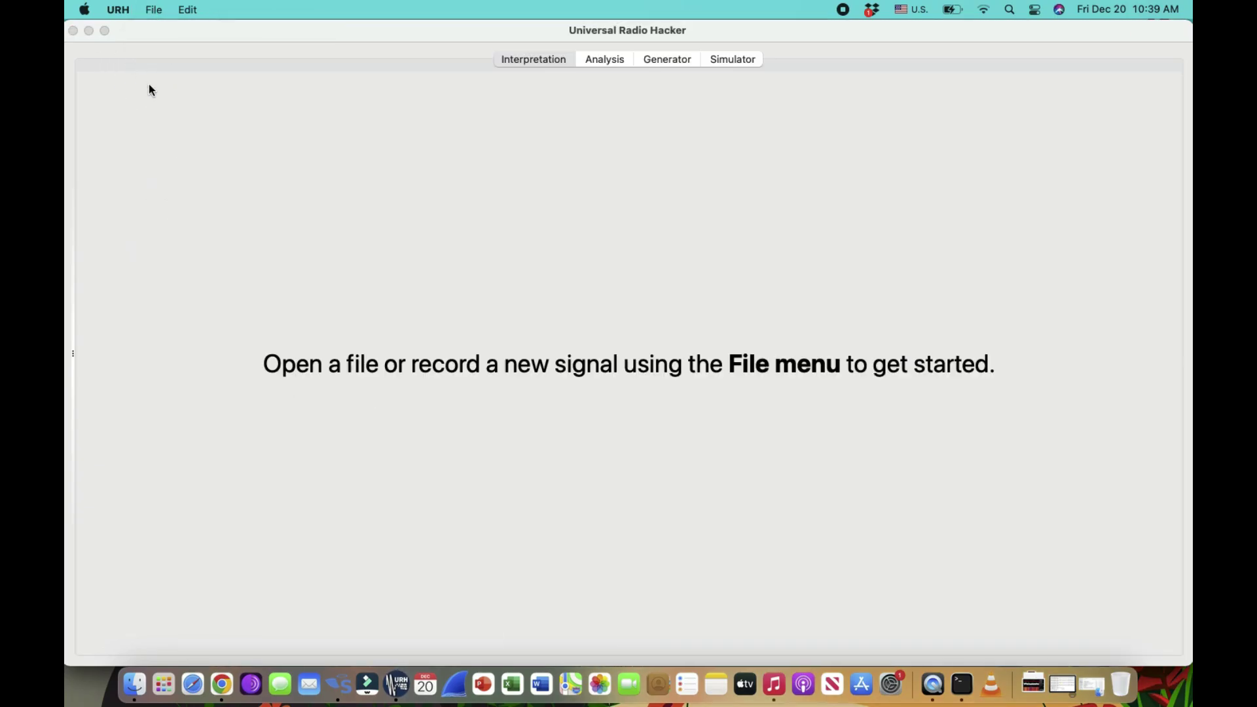
click(89, 30)
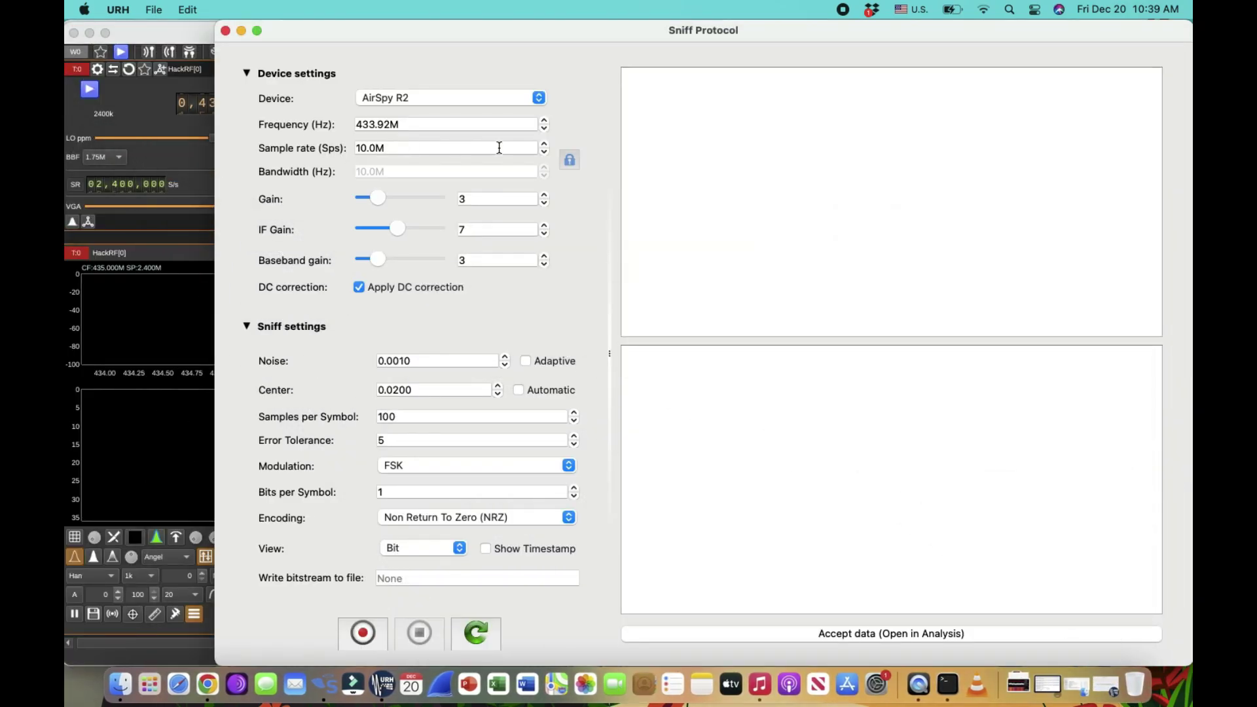
Step: Tile Sniff Protocol on the right with SDRangel on the left, and select RTL-SDR as device
mouse_move(258, 34)
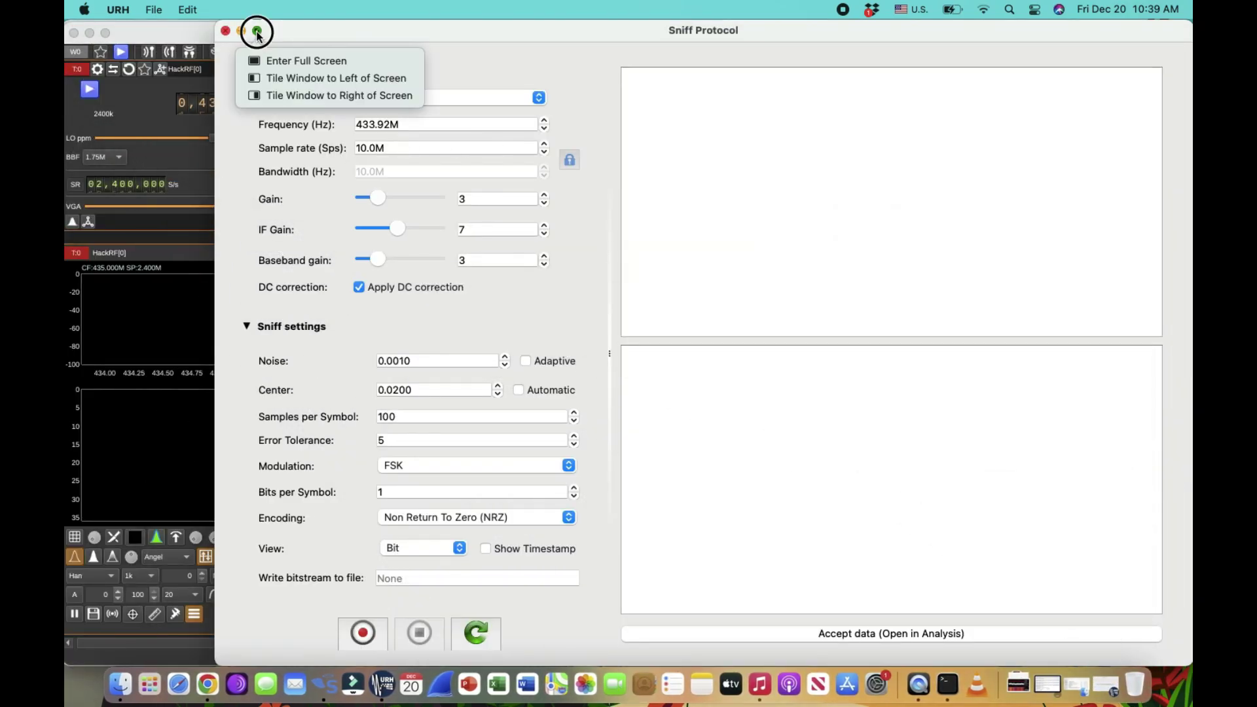
click(329, 92)
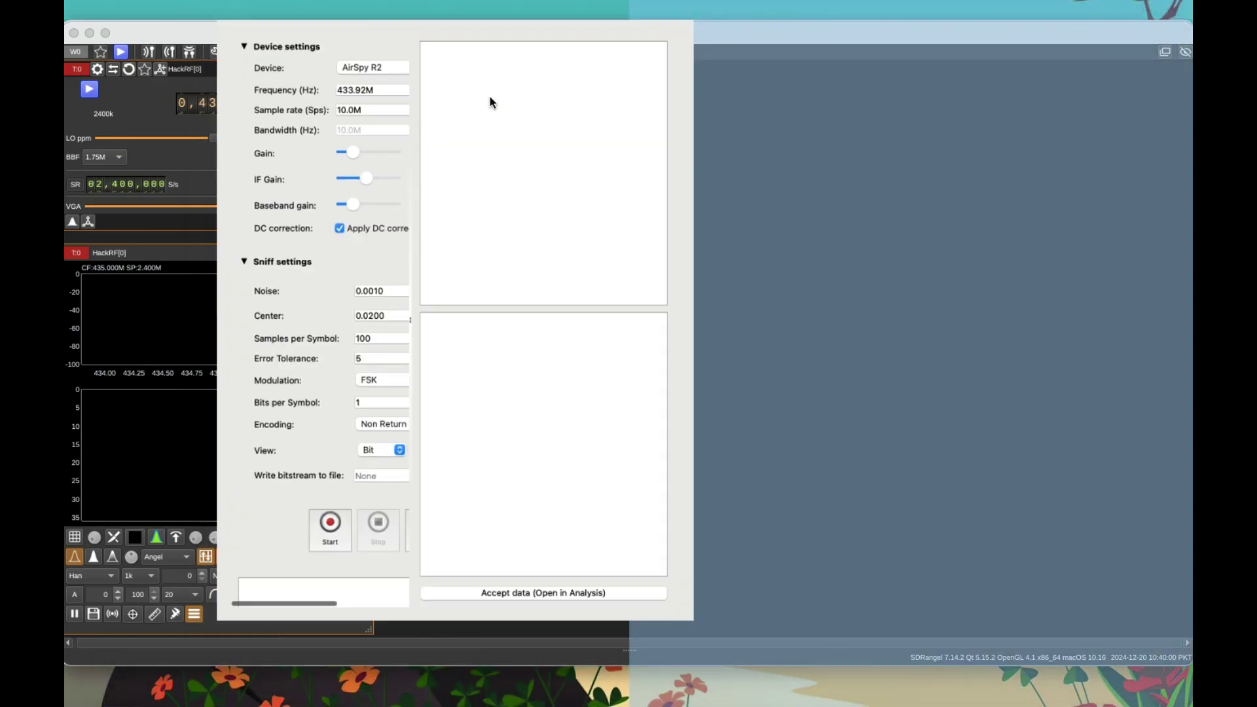
click(459, 517)
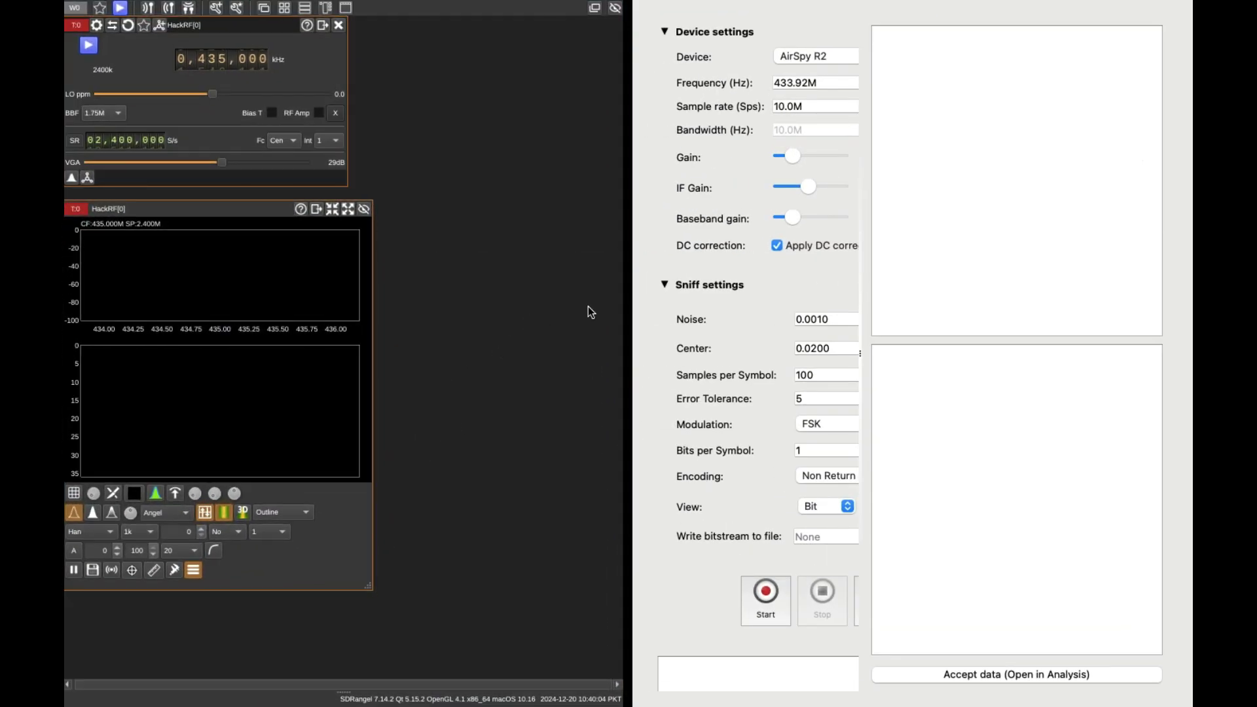
click(838, 63)
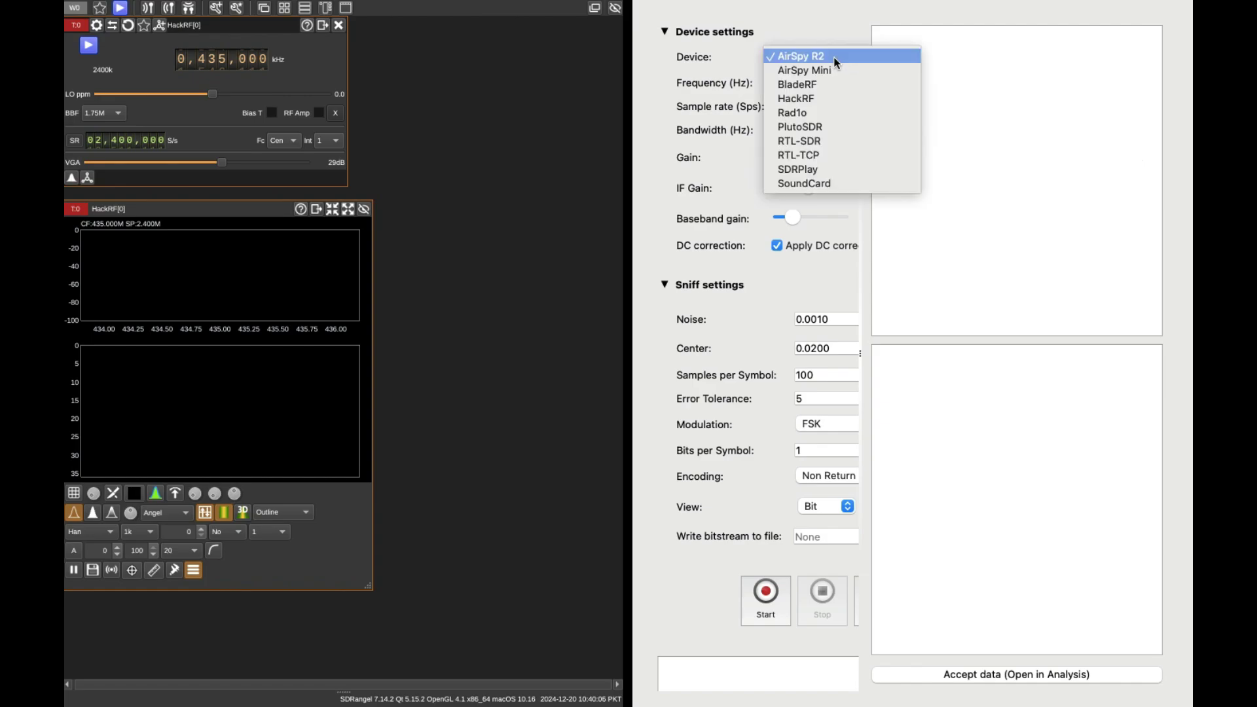
click(815, 142)
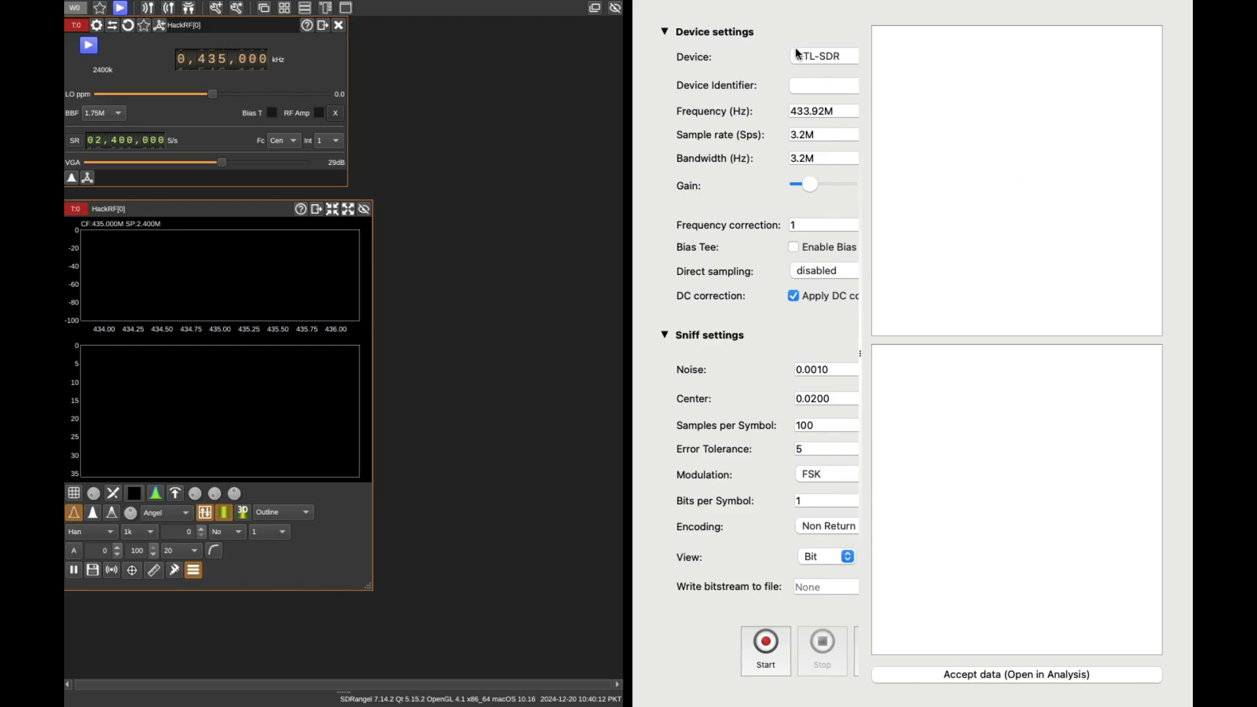
Step: Take Sniff Protocol out of full screen and detect the connected RTL-SDR dongle
mouse_move(667, 6)
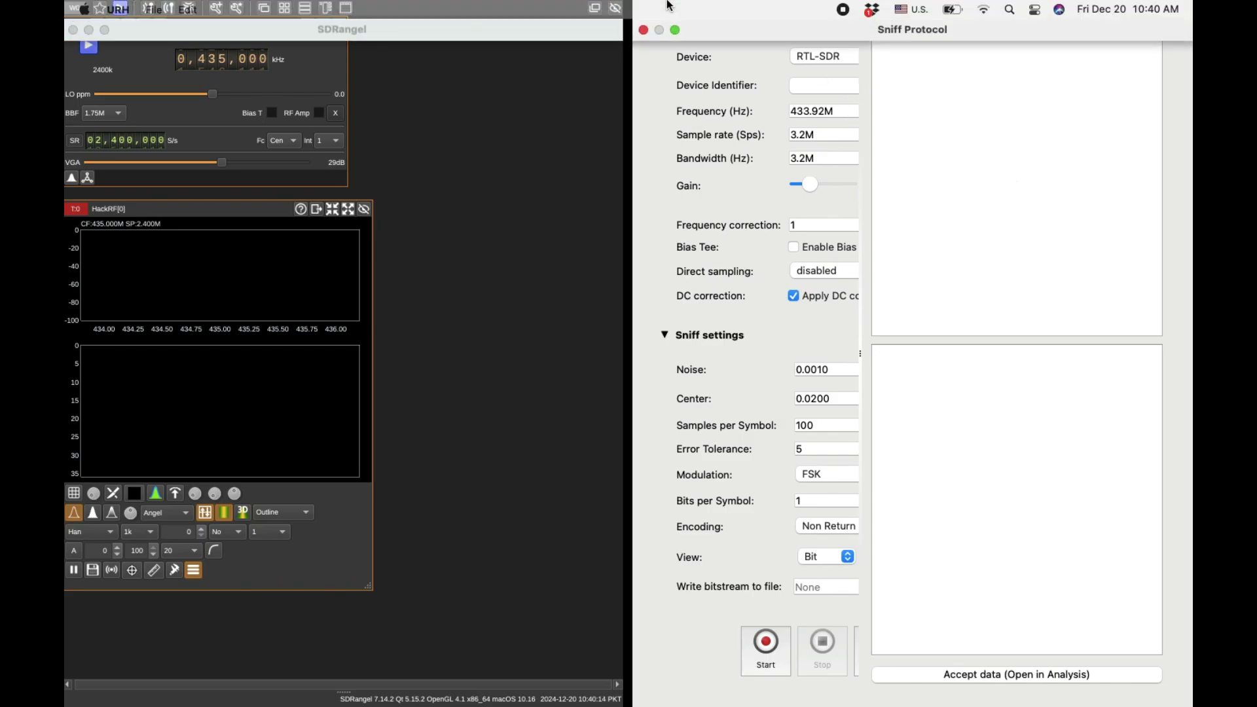
click(676, 31)
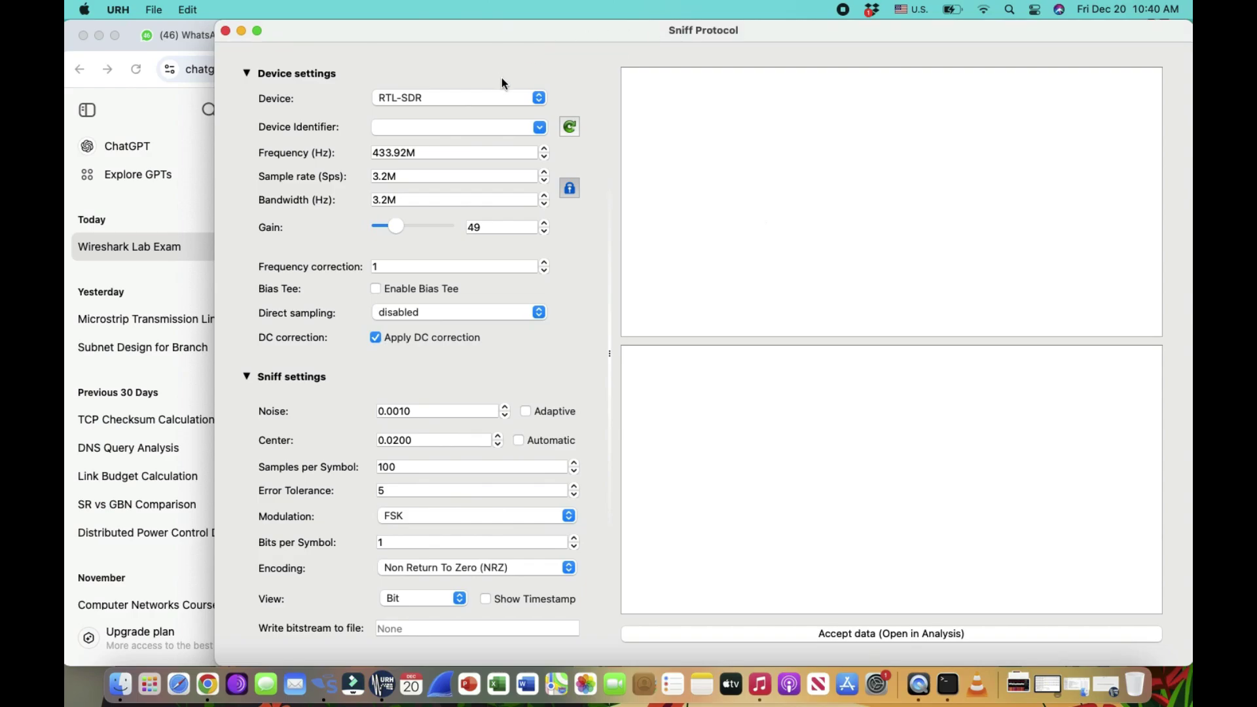
click(568, 126)
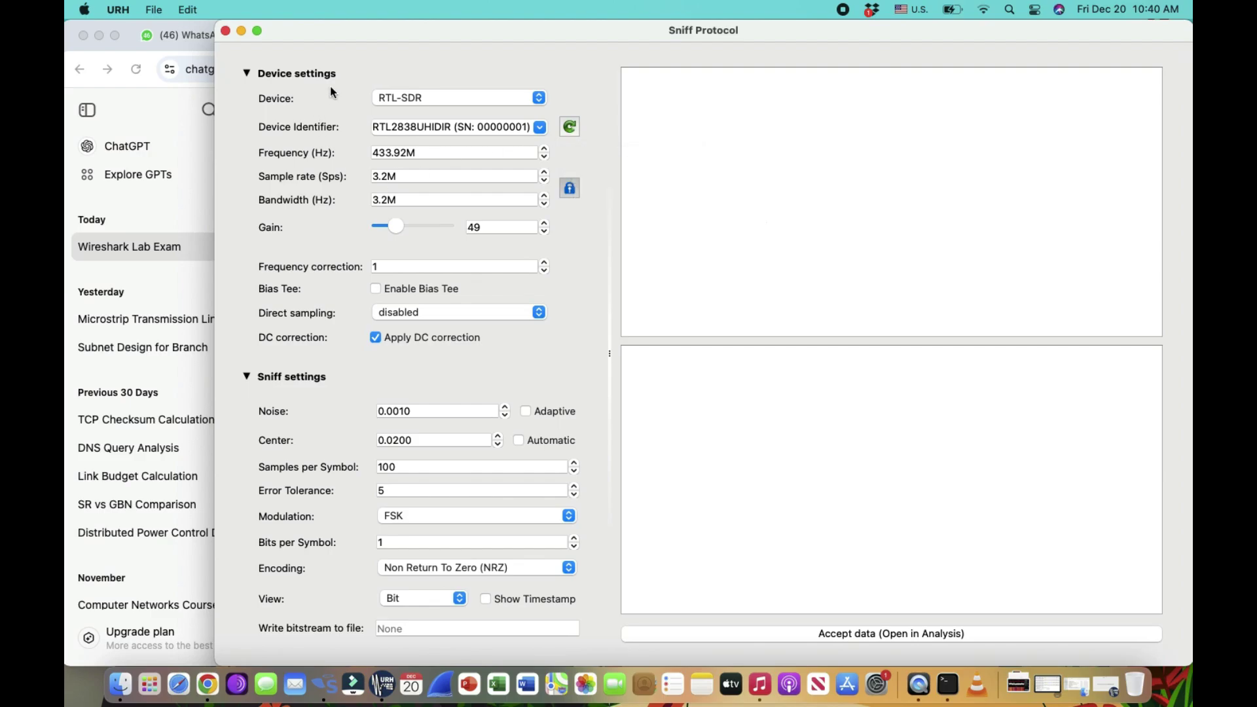
key(super+Tab)
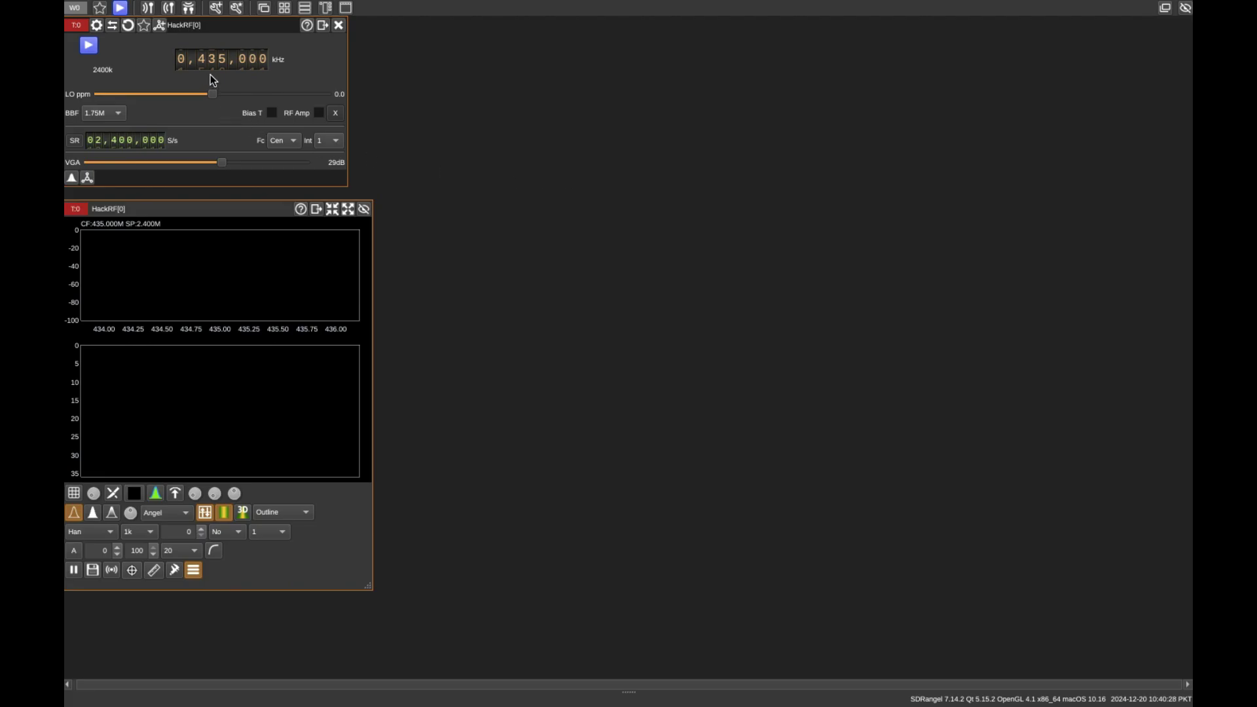
key(ctrl+Left)
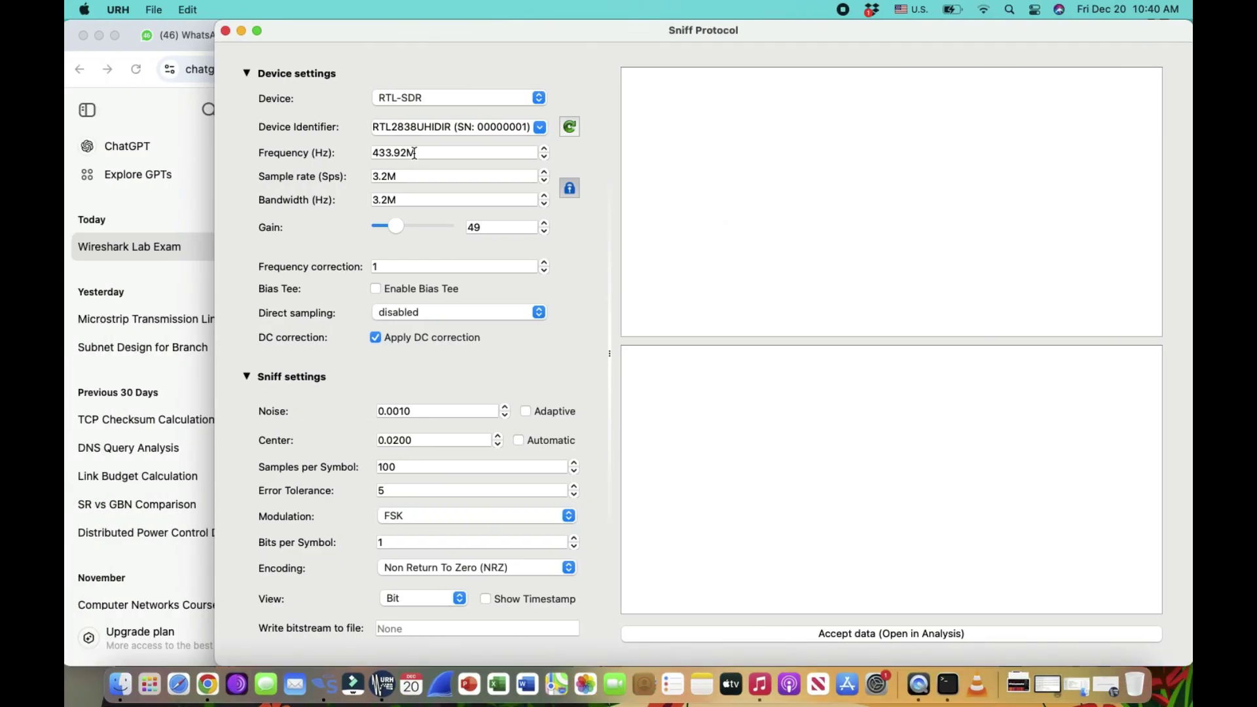
Step: Change the sniffing frequency from 433.92M to 435.0M
click(390, 151)
key(Delete)
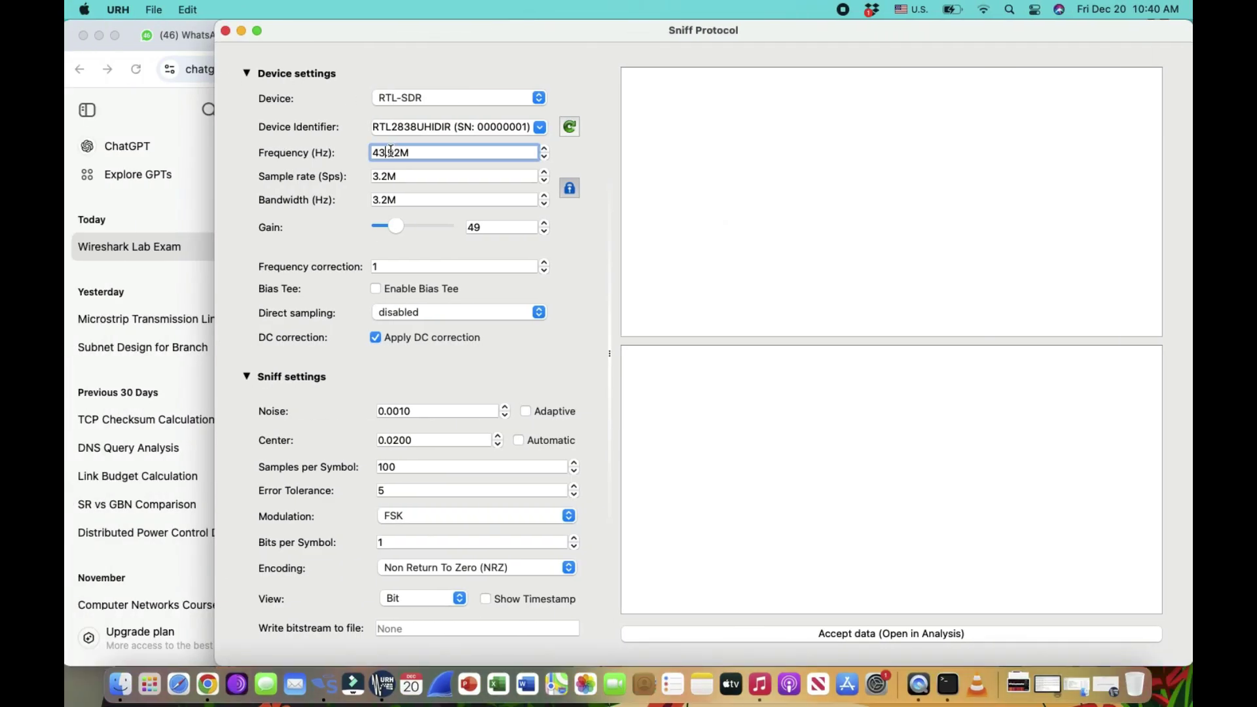
text(9)
key(Left)
key(Left)
key(BackSpace)
text(5)
key(Delete)
key(Delete)
key(Delete)
click(566, 130)
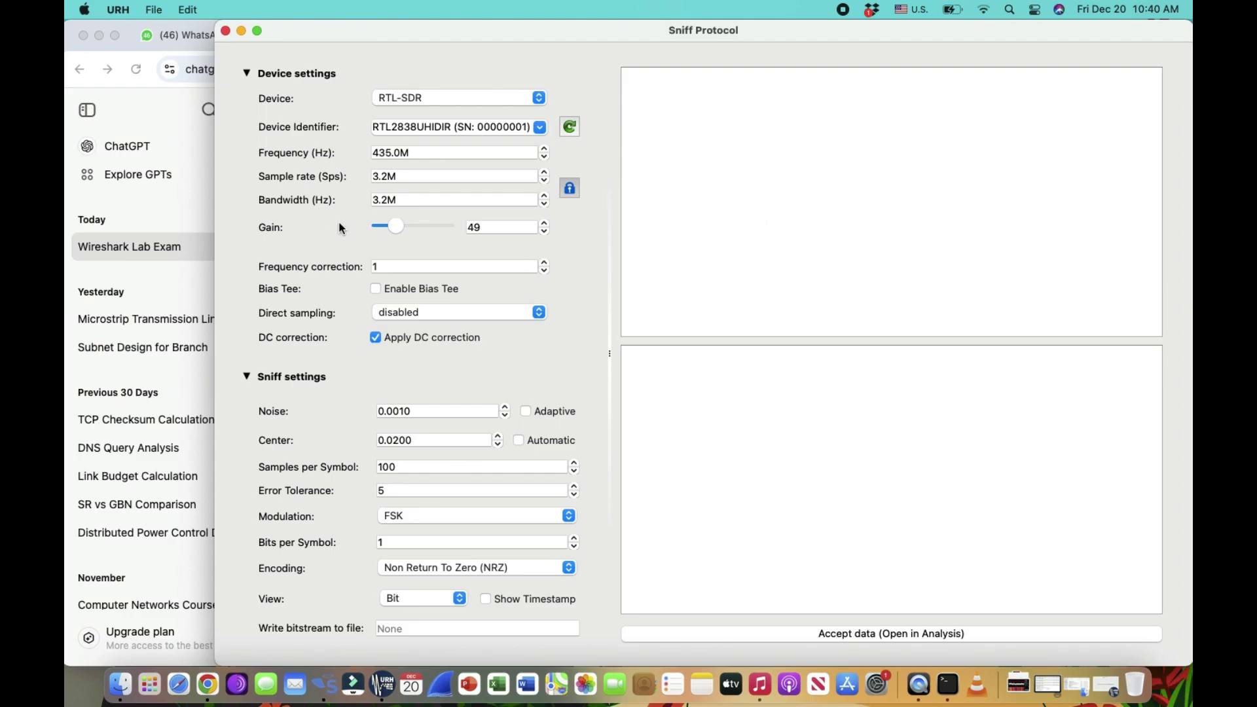
Step: Set the sample rate to 2M and bandwidth to 2.0M, then switch to SDRangel
click(380, 178)
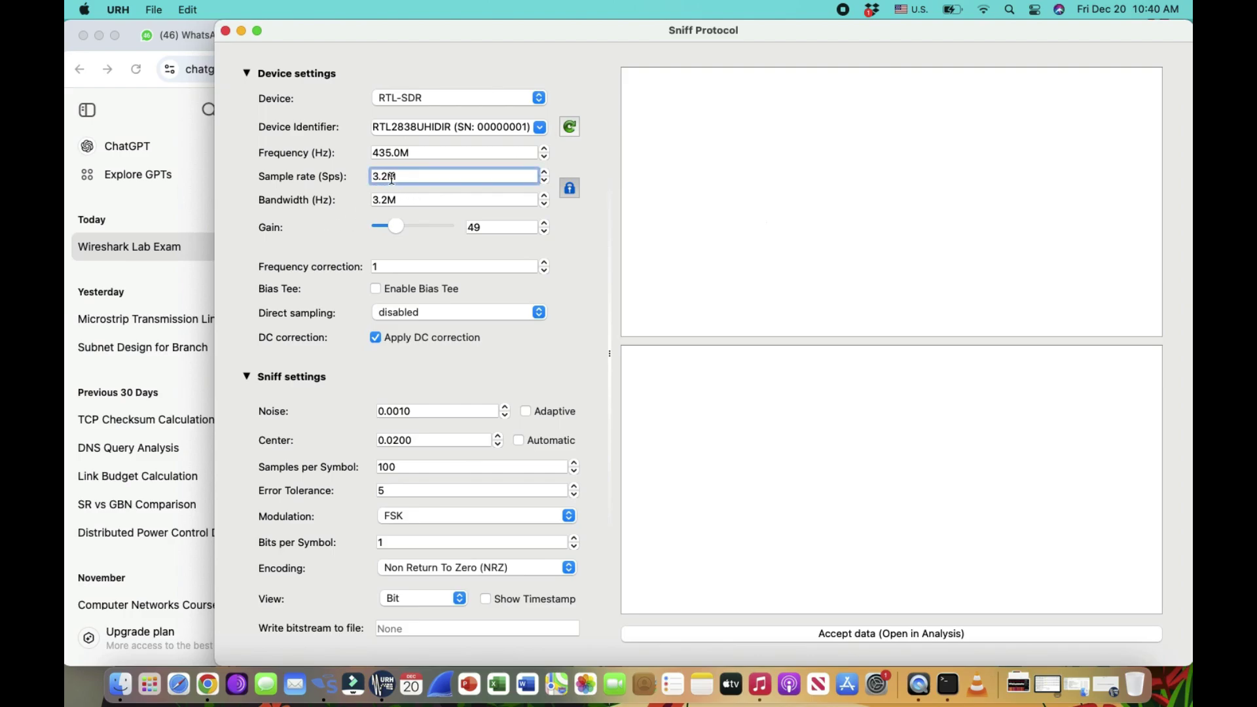
key(BackSpace)
key(BackSpace)
click(385, 198)
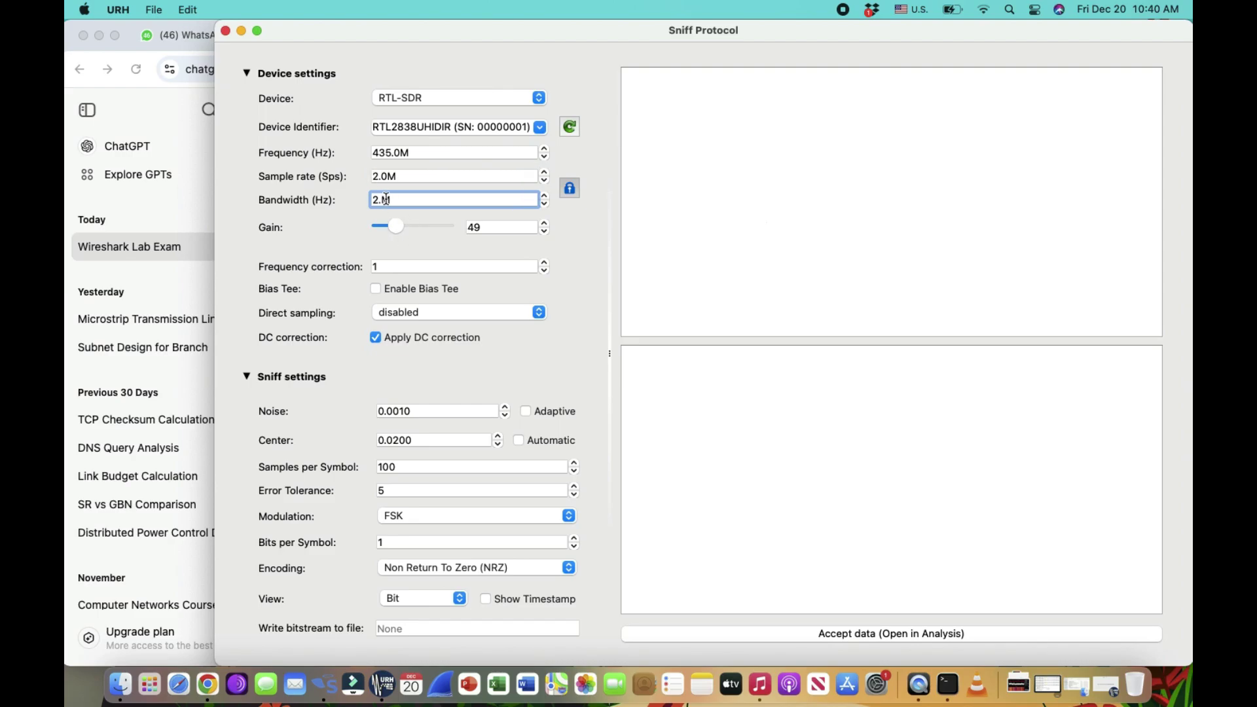
key(Tab)
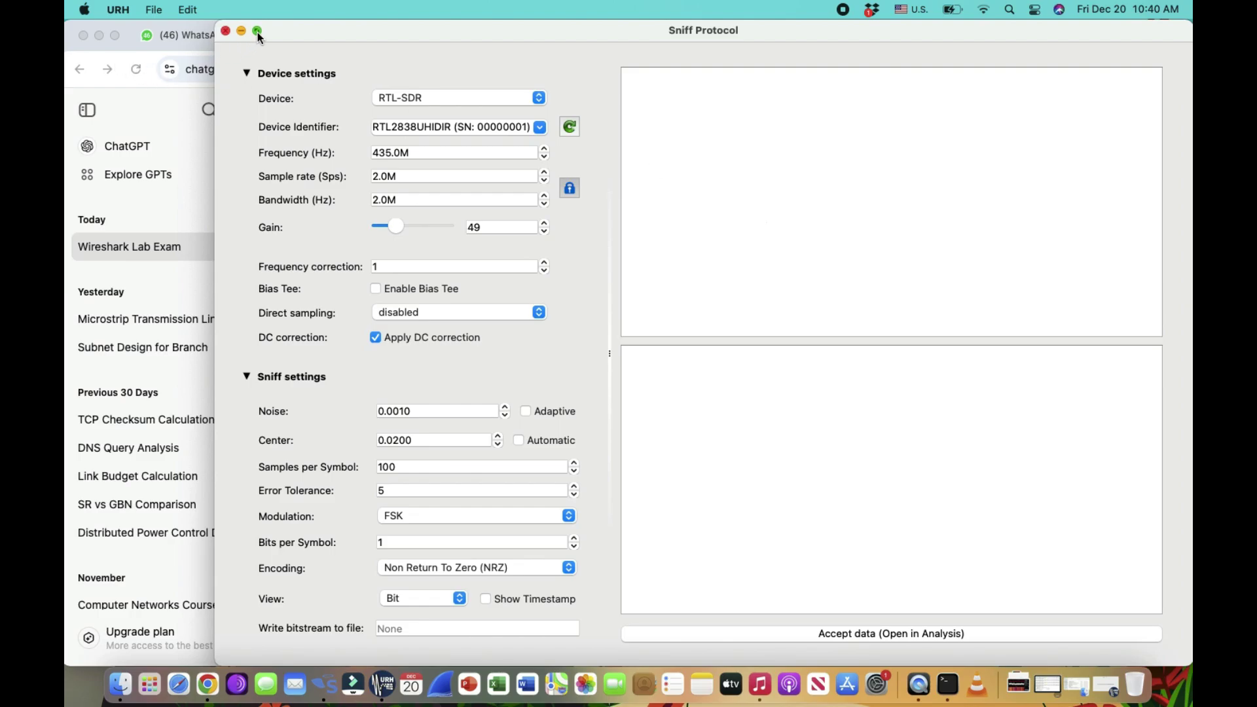
key(super+Tab)
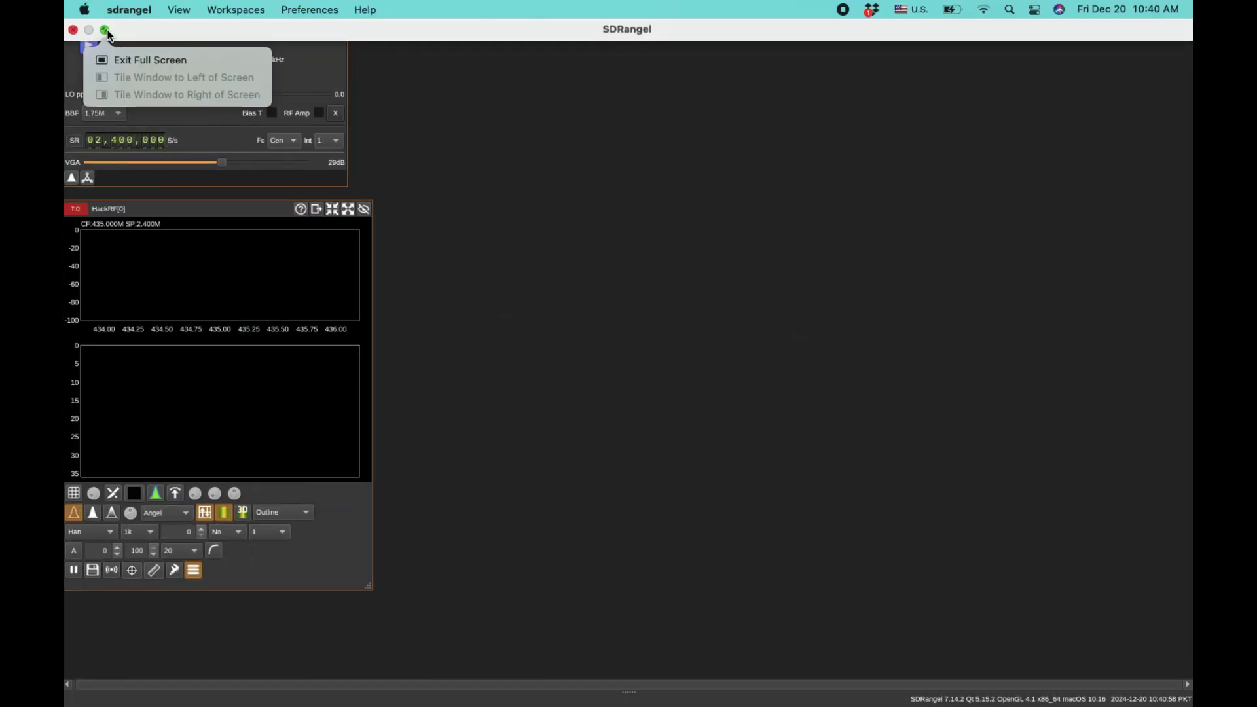
Step: Exit SDRangel's full screen and drag the Sniff Protocol window right to reveal SDRangel
click(104, 30)
key(super+Tab)
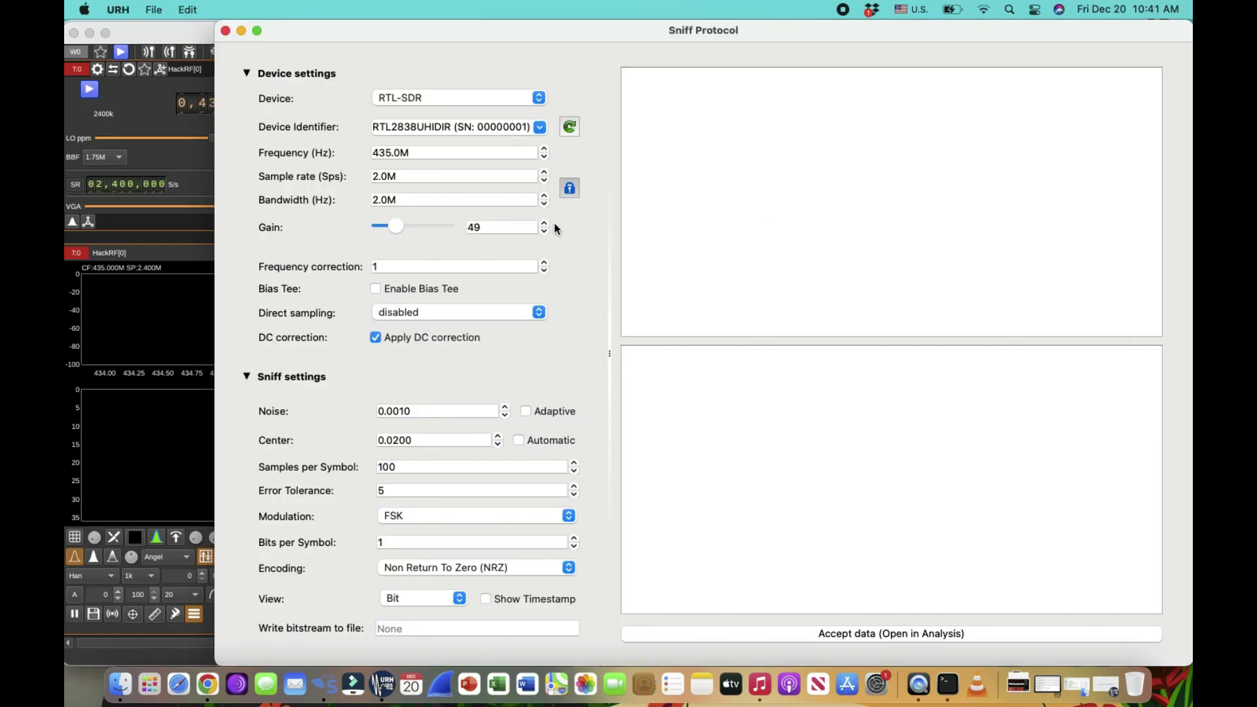
drag(419, 33, 772, 46)
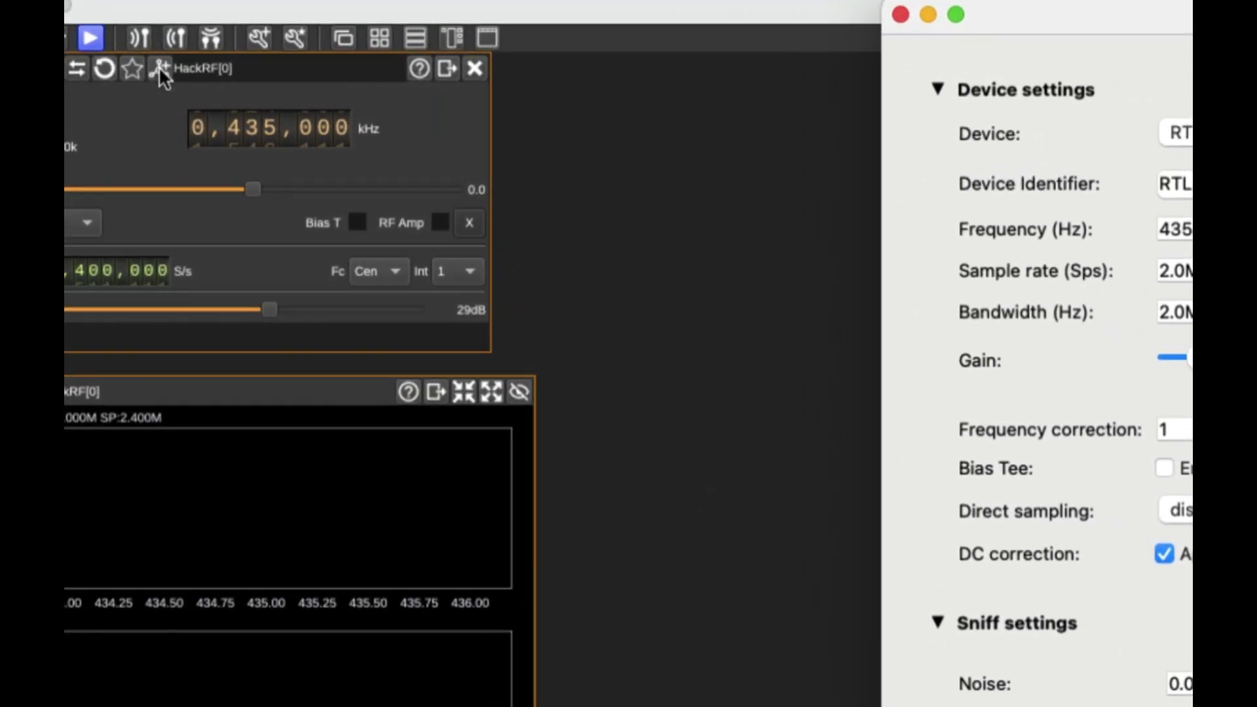
Step: Add an 802.15.4 Modulator channel to HackRF[0] through the Add Channels dialog
click(158, 66)
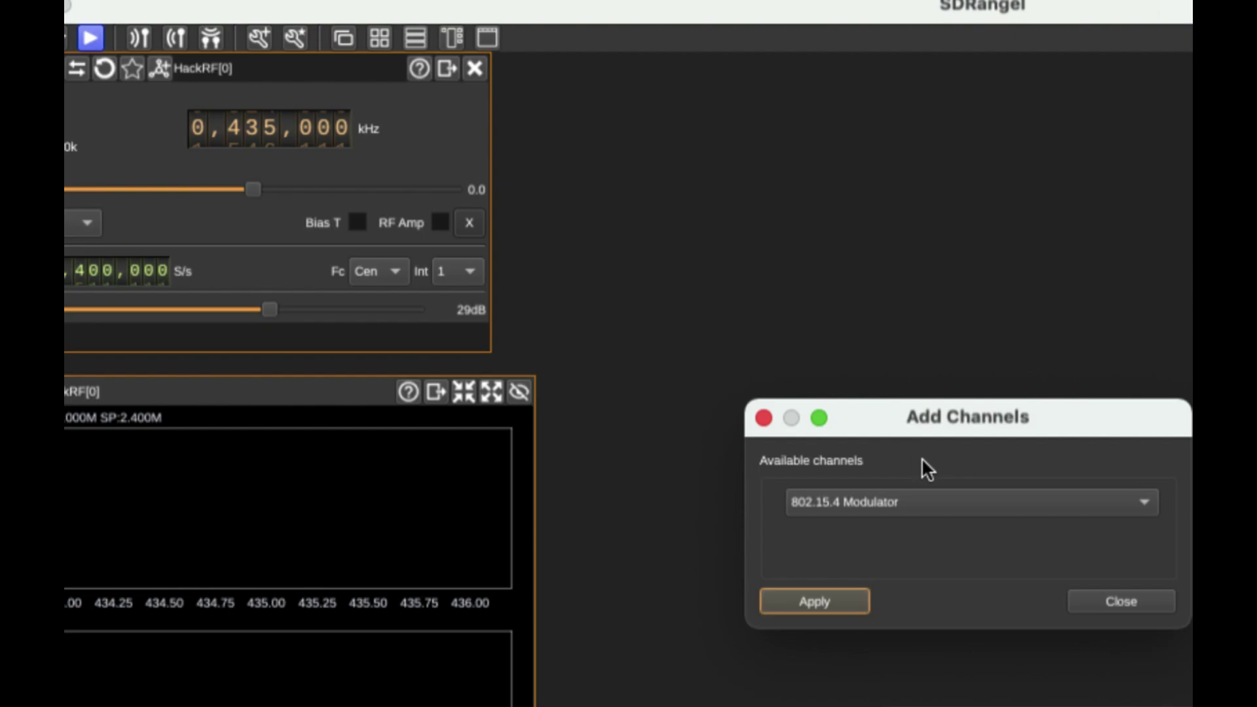
drag(917, 417, 581, 173)
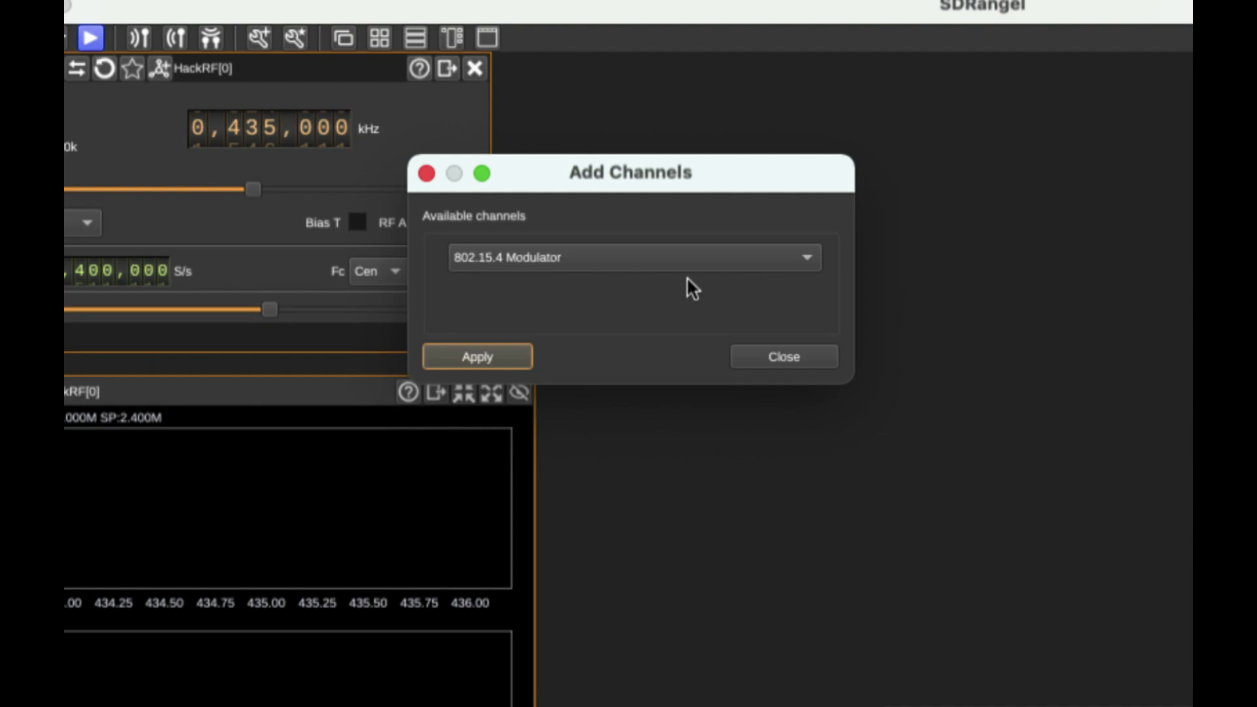
click(718, 278)
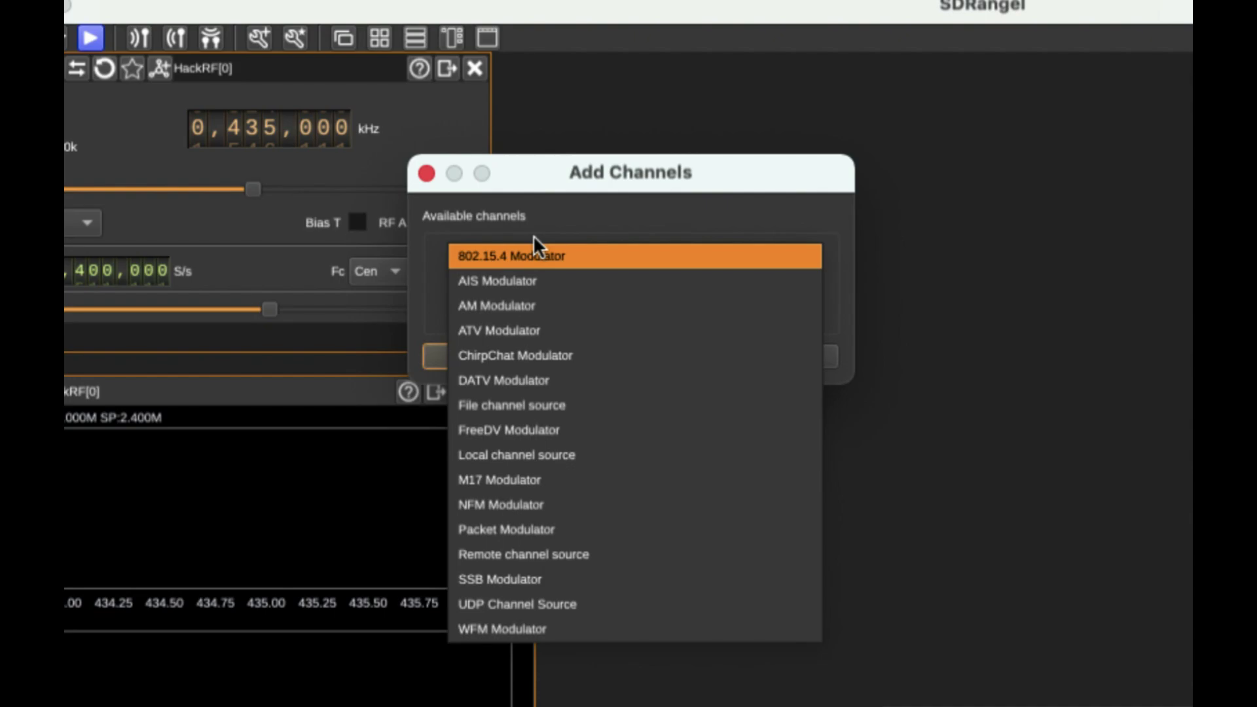
click(557, 264)
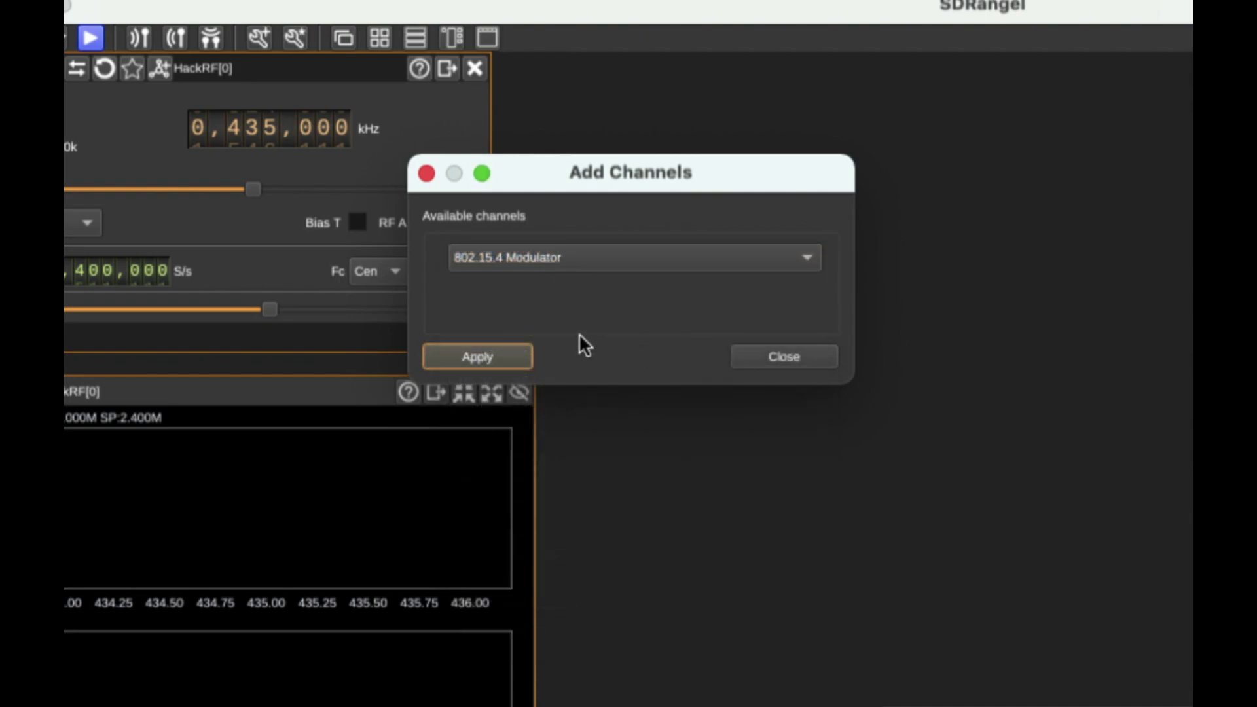
click(502, 359)
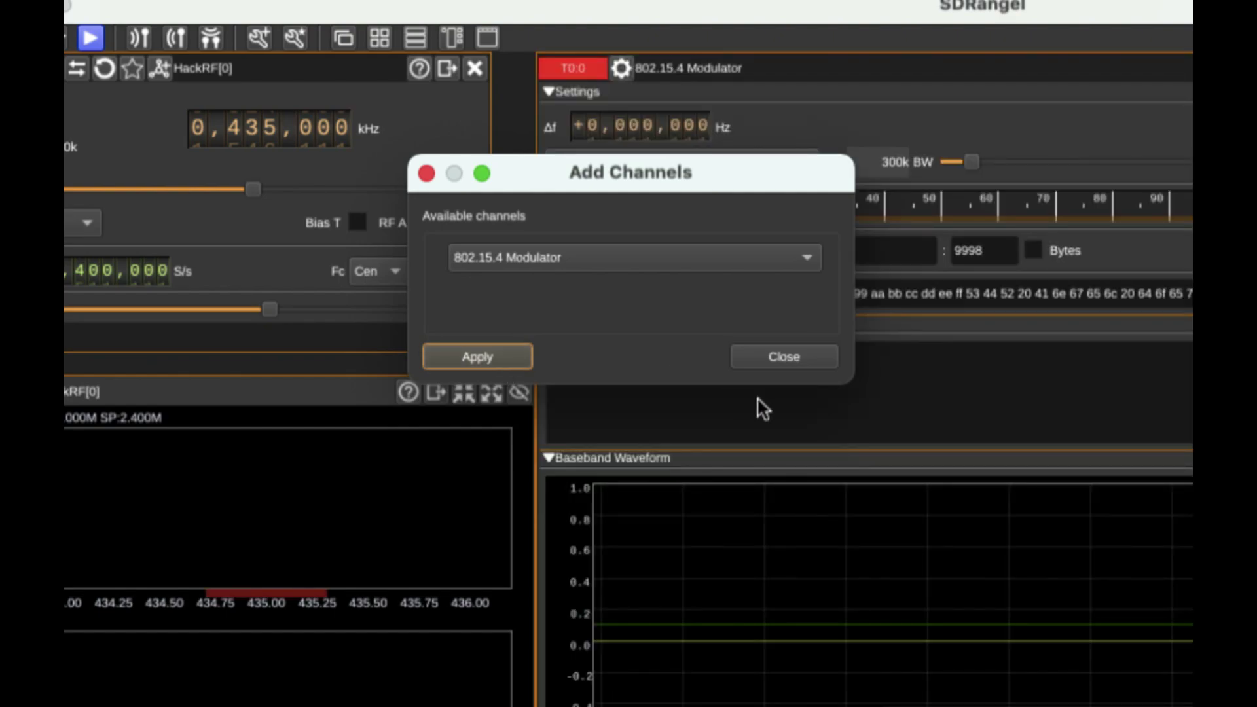
click(782, 357)
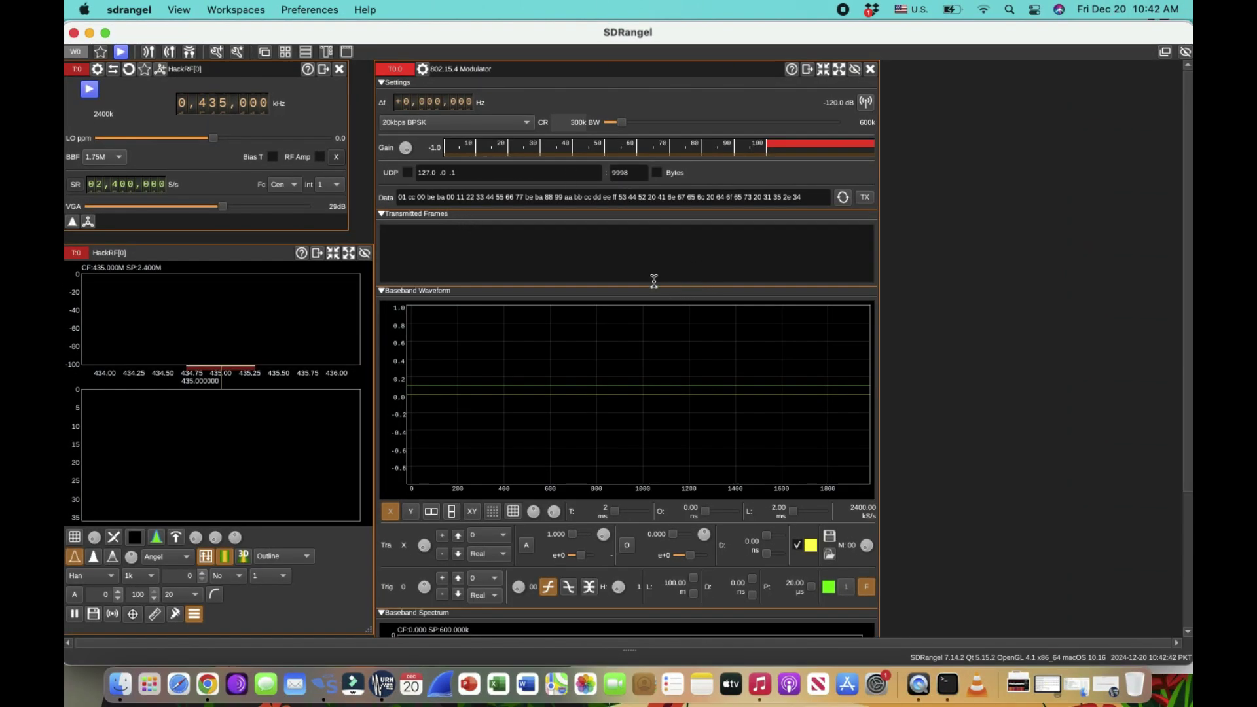
Step: Collapse Transmitted Frames and switch on repeat for the 802.15.4 data frame
click(380, 214)
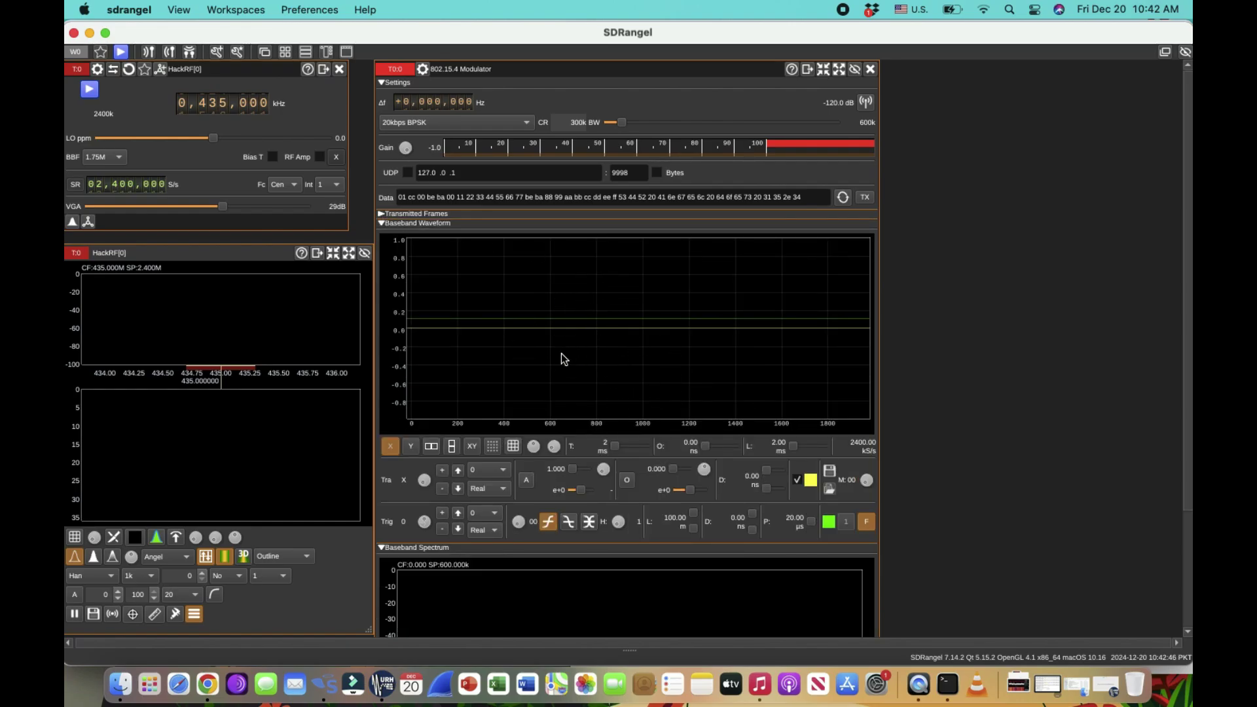
click(842, 198)
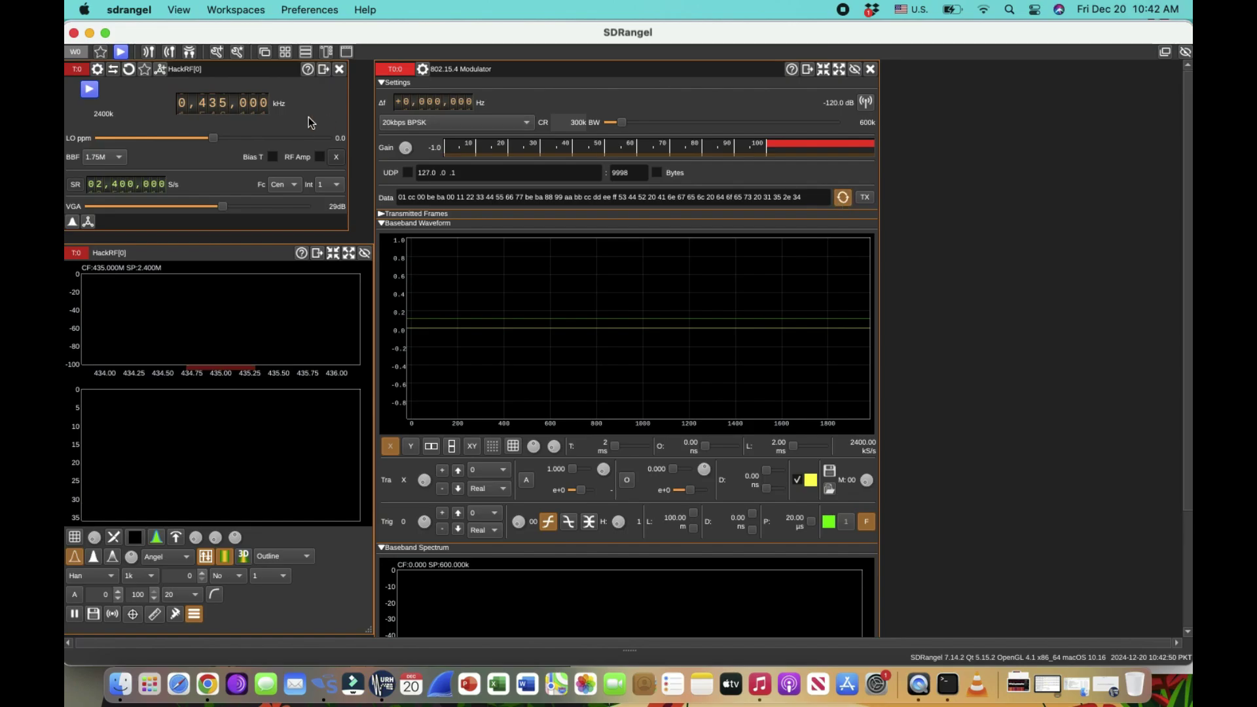
Step: Start the HackRF[0] 802.15.4 transmission and return to Universal Radio Hacker
click(90, 89)
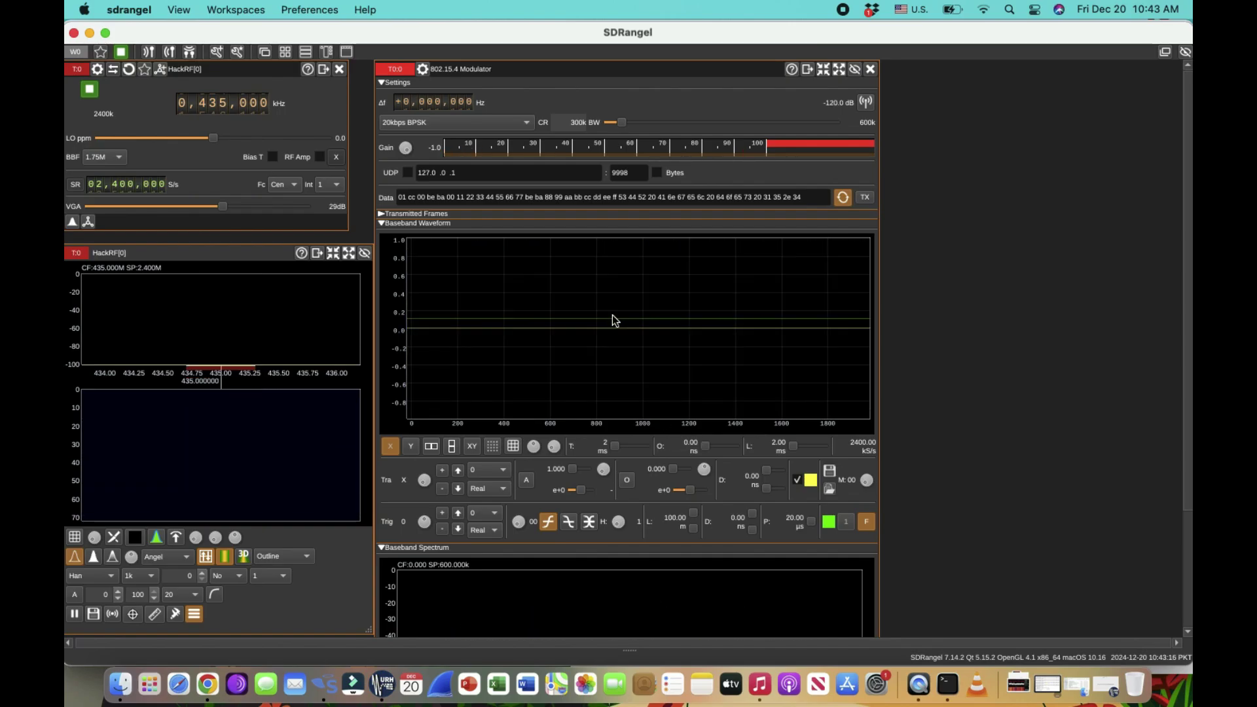
key(super+Tab)
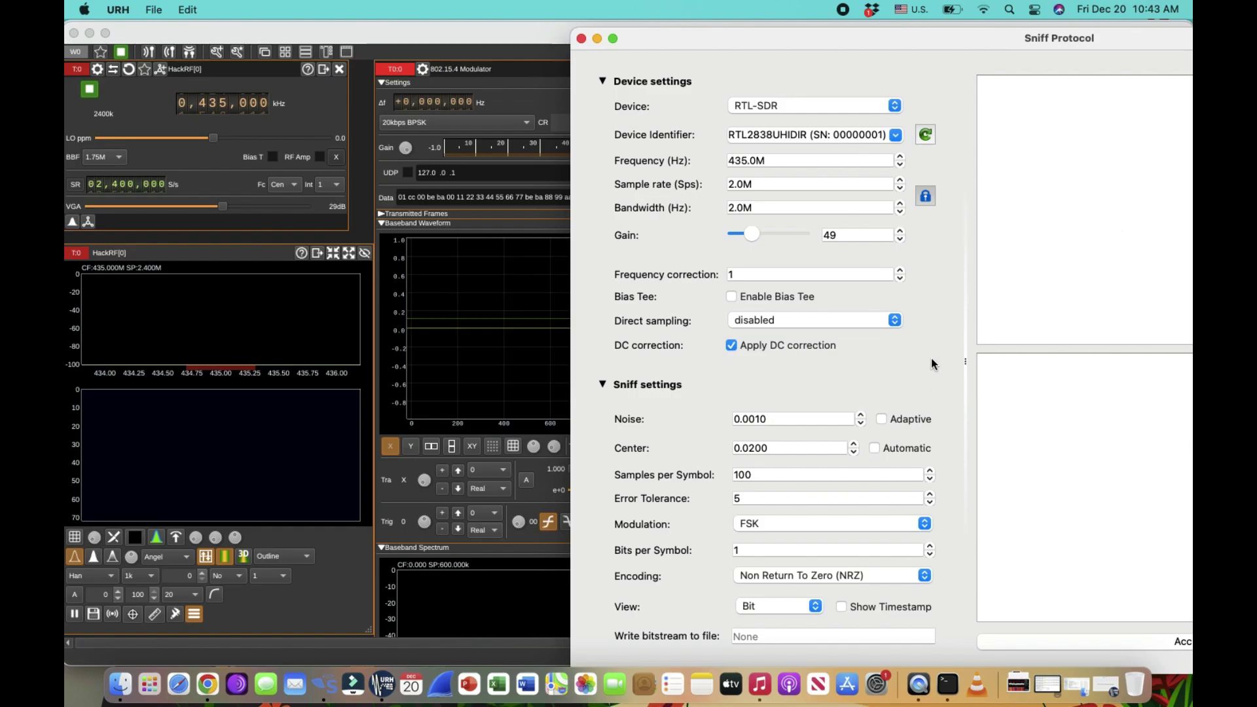
Step: Set the sniffer's modulation to PSK and start sniffing at 435.0M
scroll(931, 359, down, 3)
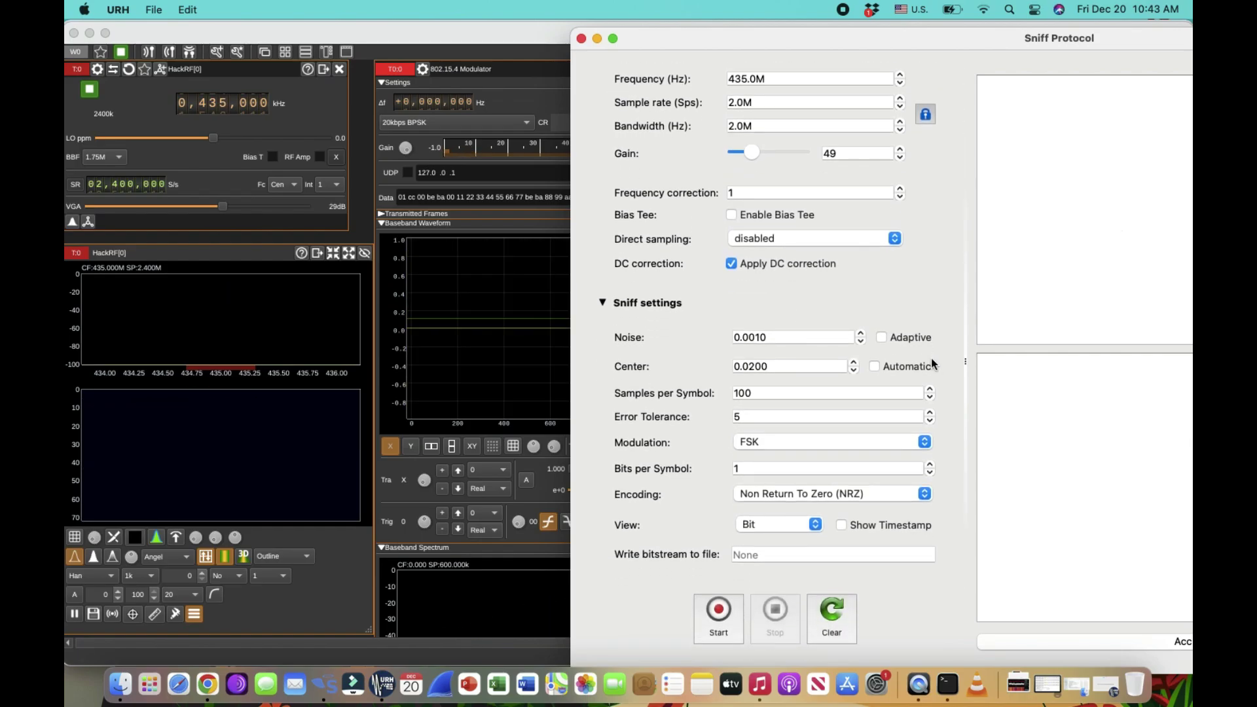
click(924, 444)
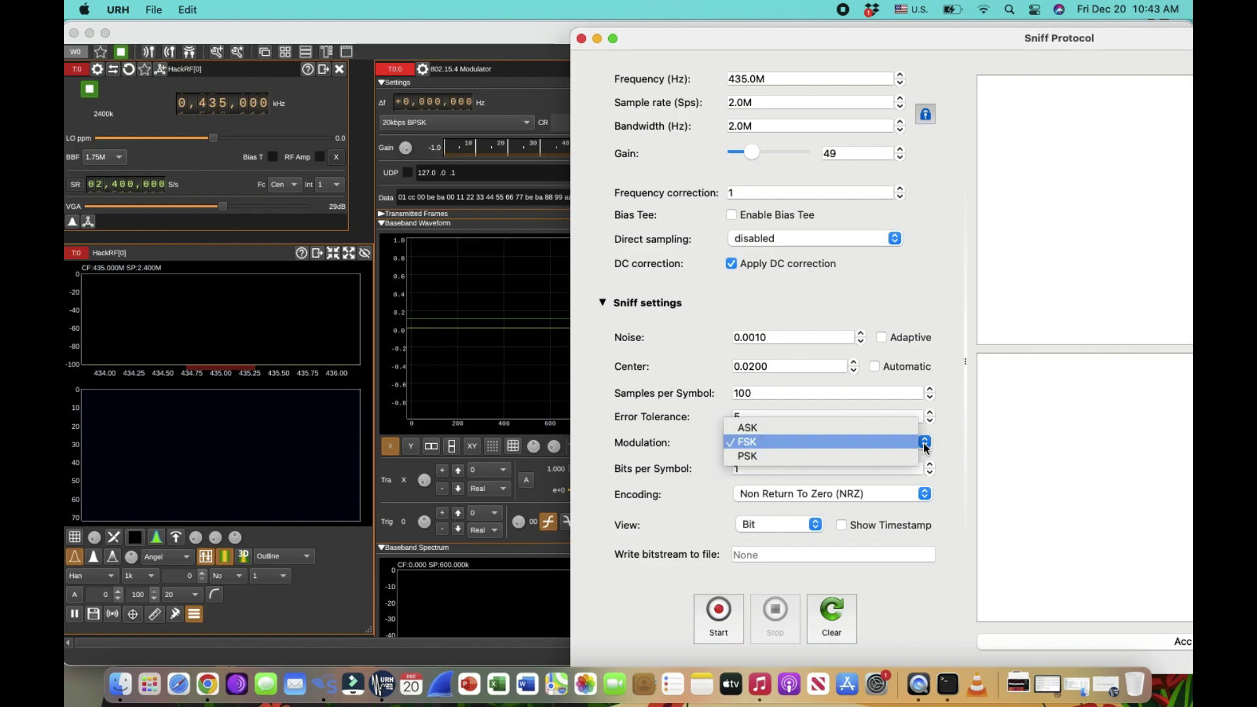
click(819, 461)
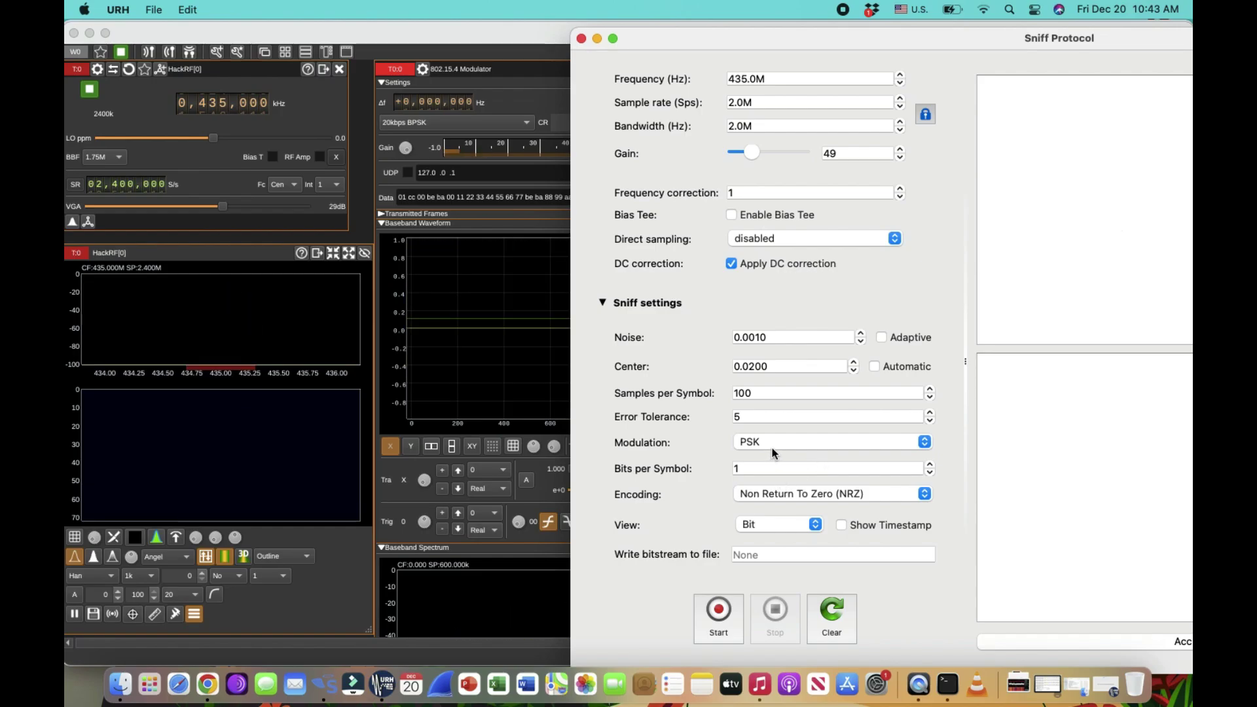
click(720, 612)
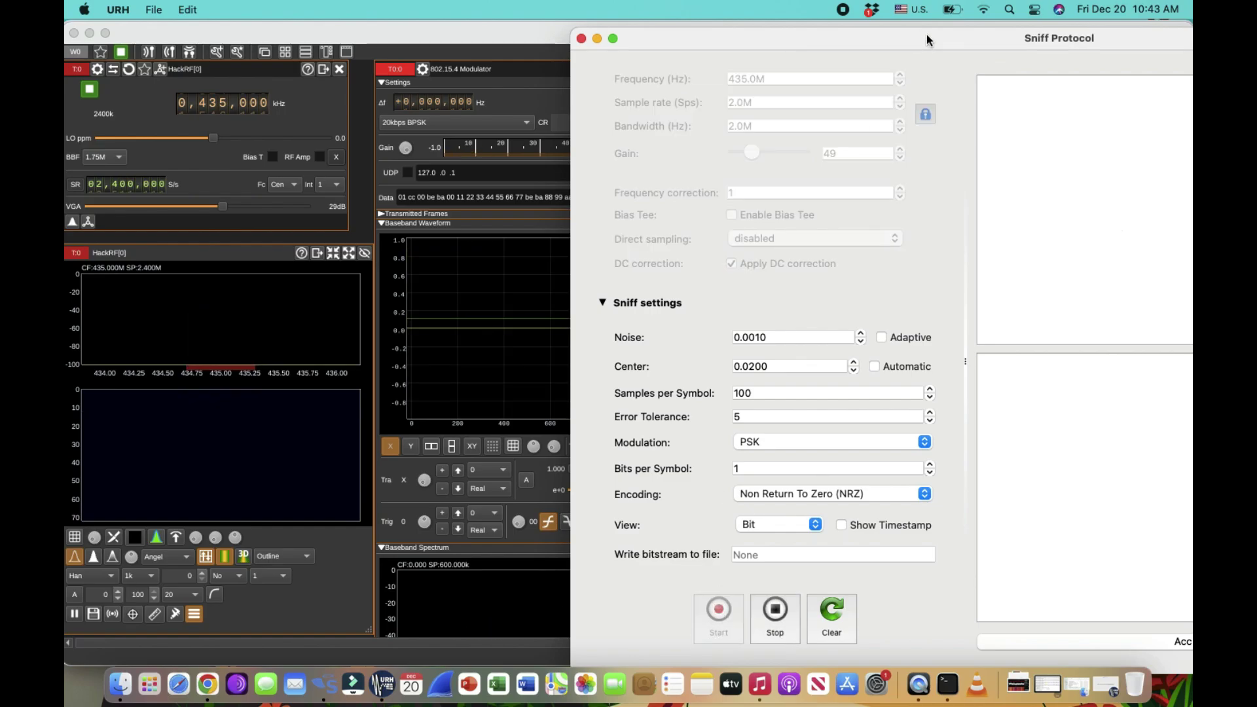
Step: Drag the Sniff Protocol window leftward and tile it to the left half of the screen
drag(925, 34, 534, 19)
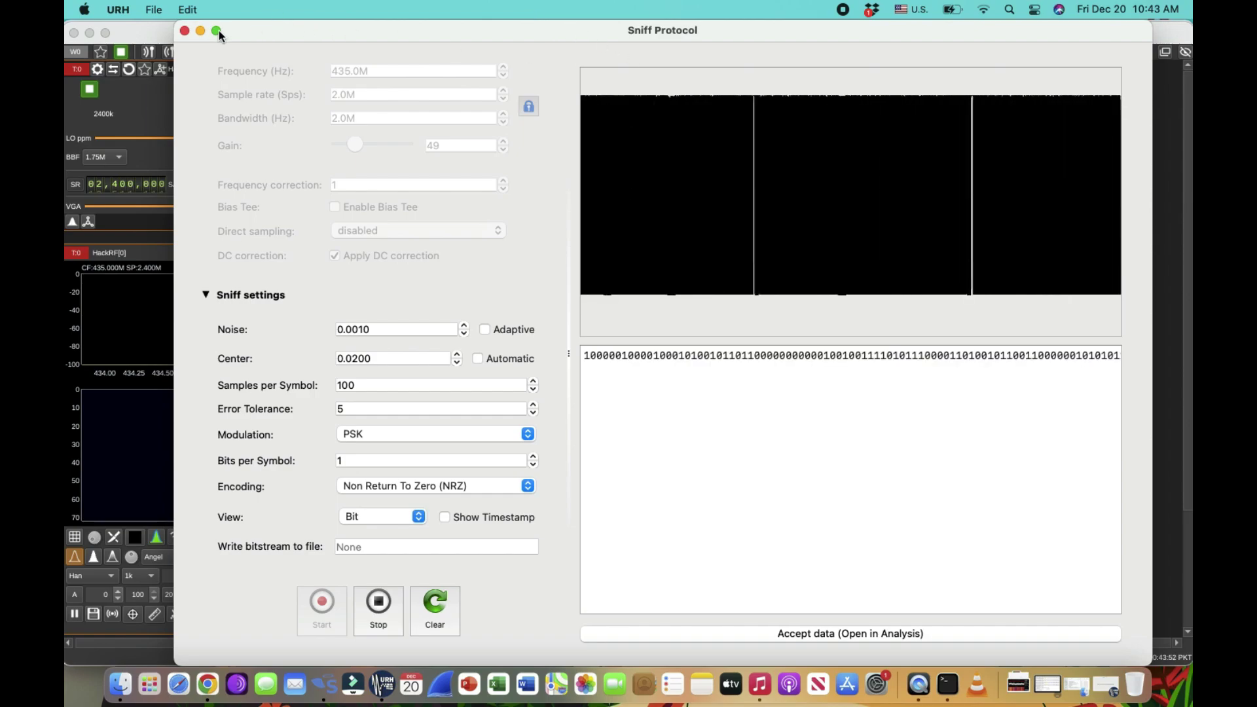
mouse_move(218, 32)
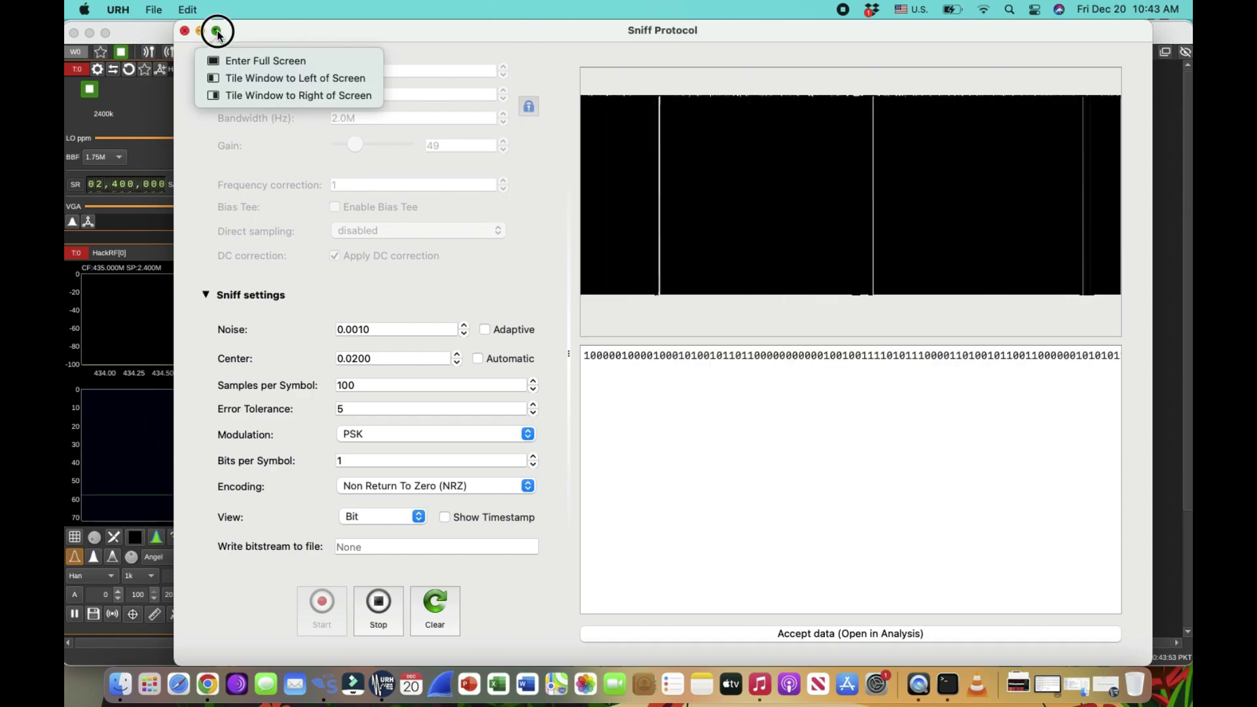
click(250, 79)
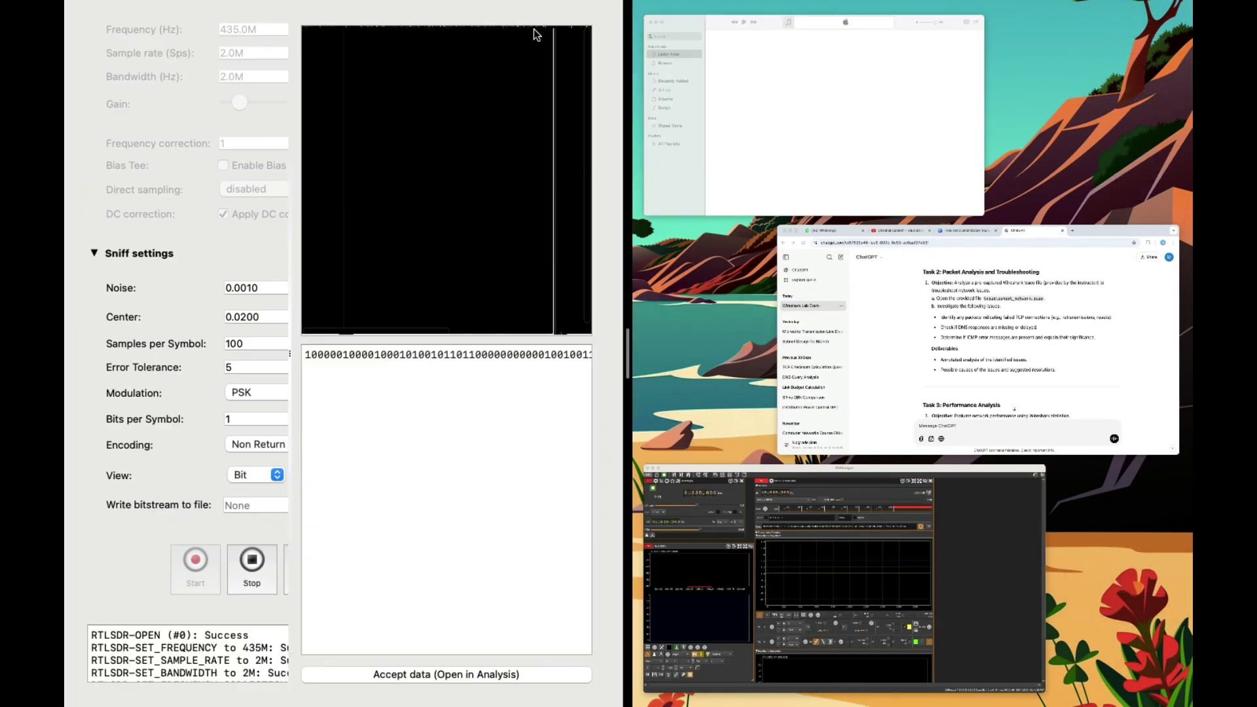
Step: Tile SDRangel on the right, let PSK bits accumulate, then accept the data for analysis and close the sniffer
click(988, 509)
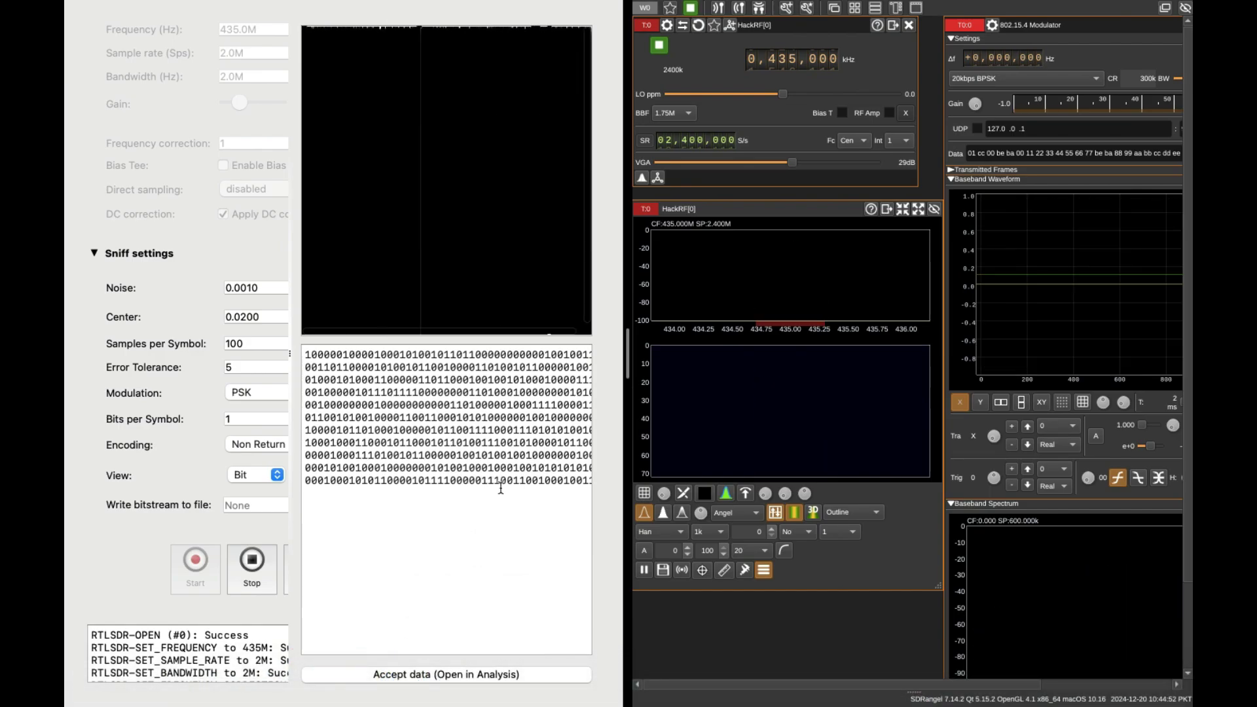
click(477, 674)
click(477, 673)
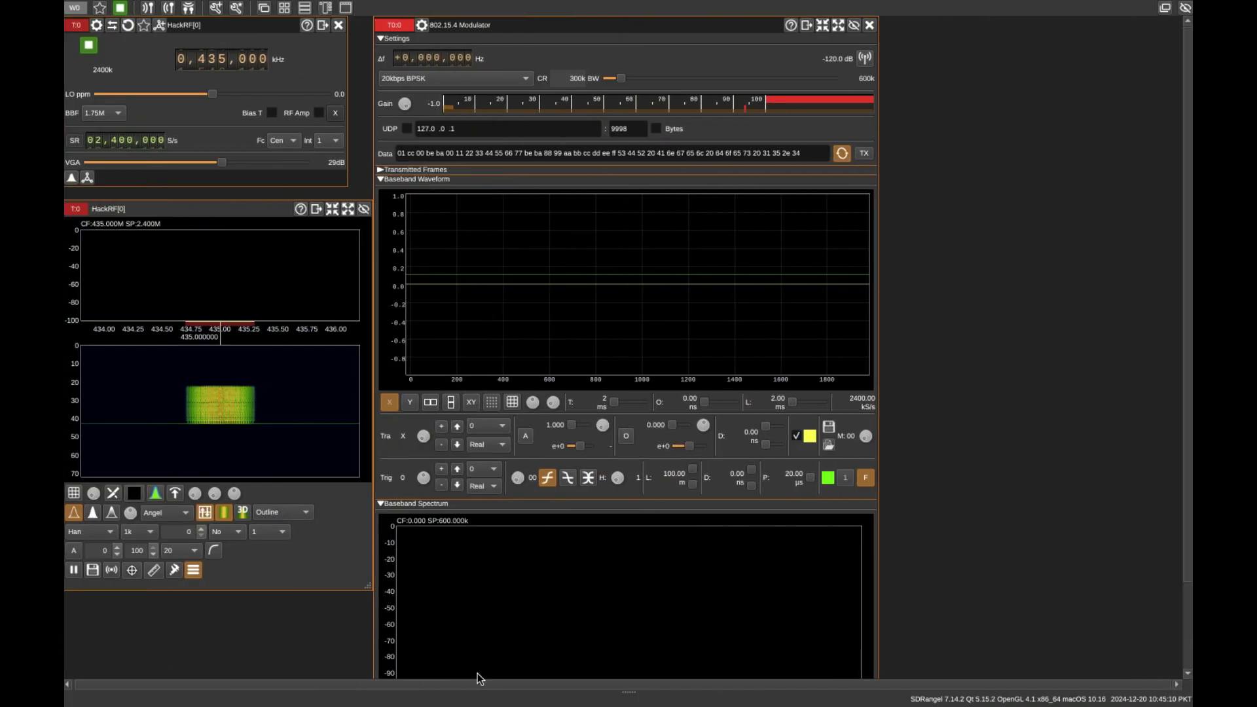
key(ctrl+Left)
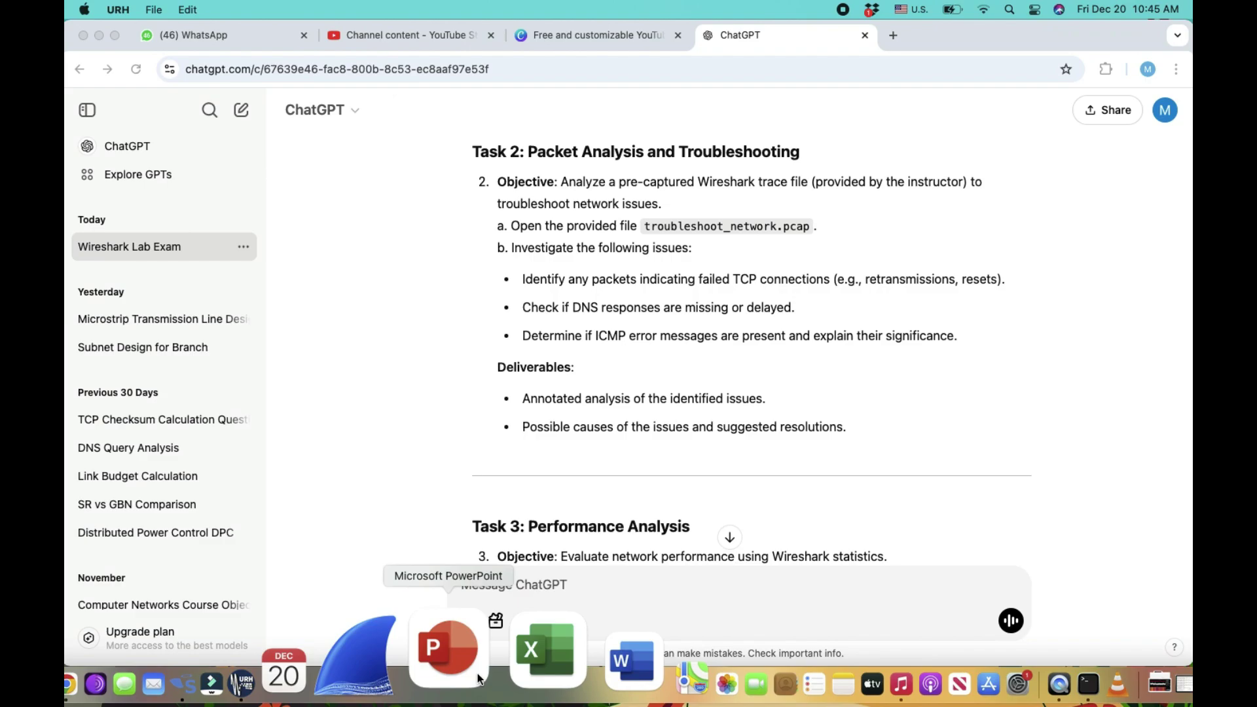
key(super+Tab)
key(super+Tab)
key(super+Tab)
key(super+Tab)
key(super+Tab)
key(super+Tab)
key(super+Tab)
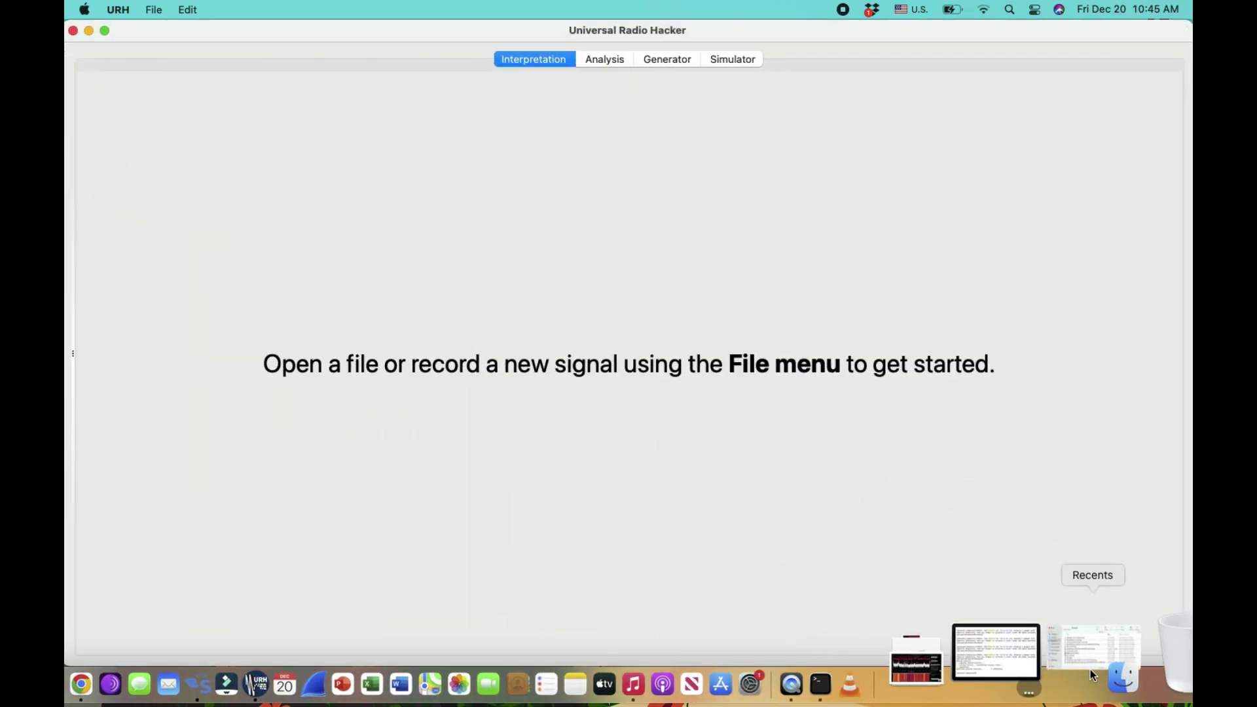
key(ctrl+Up)
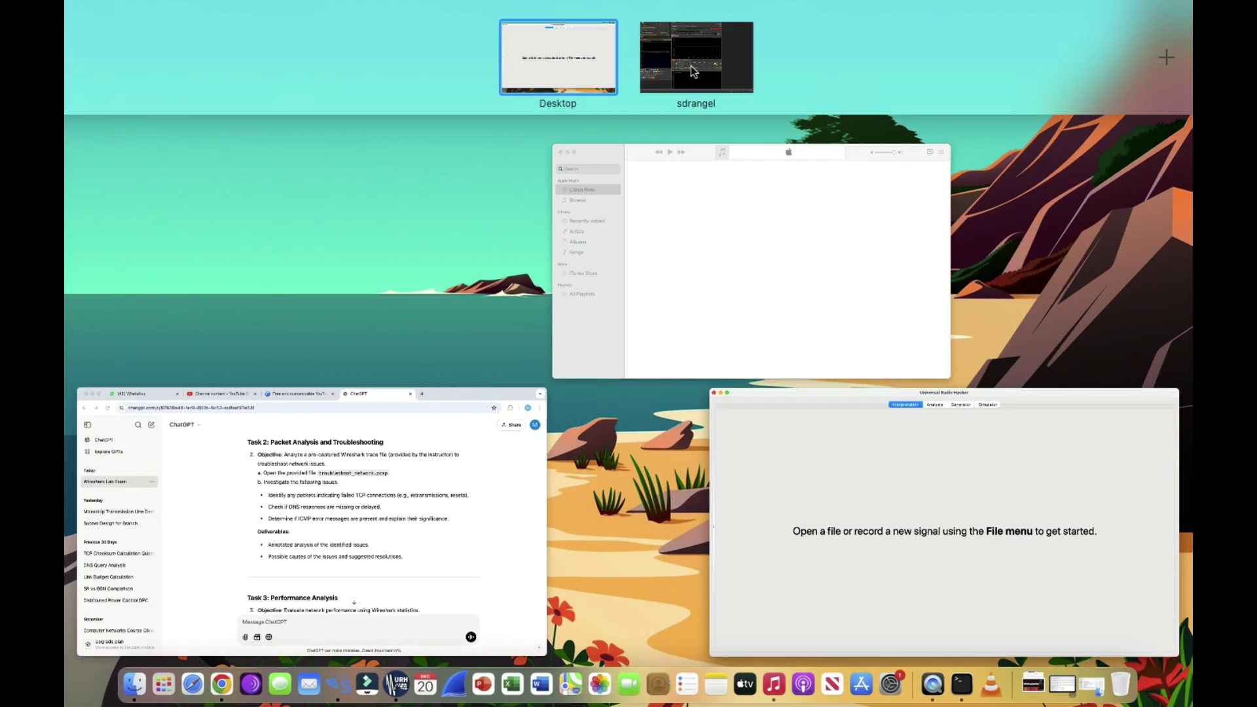
click(690, 65)
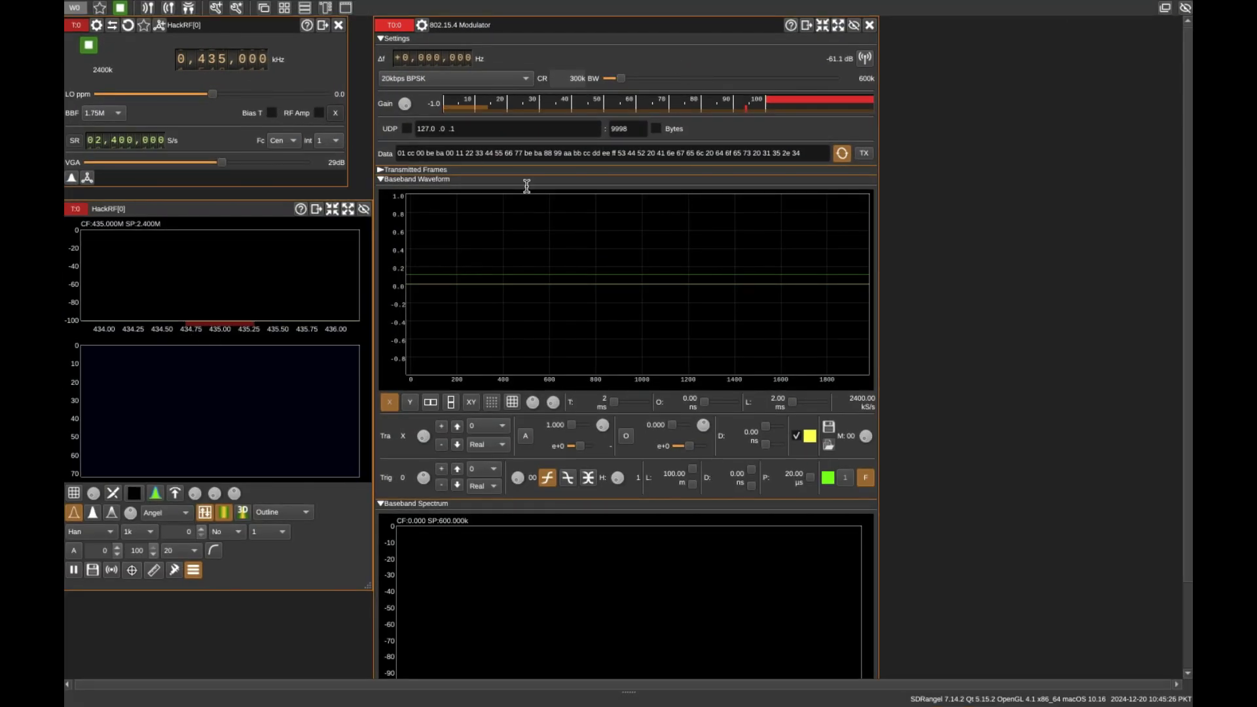